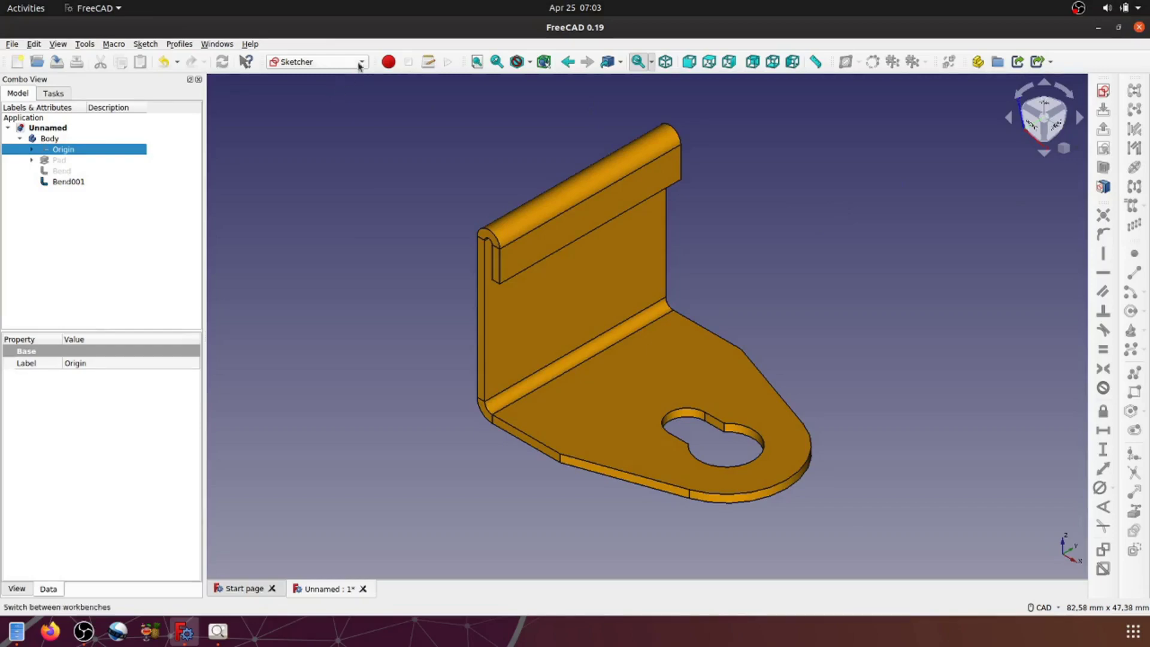
Change the active workbench from Sketcher to Part using the workbench dropdown
left_click(351, 62)
left_click(310, 218)
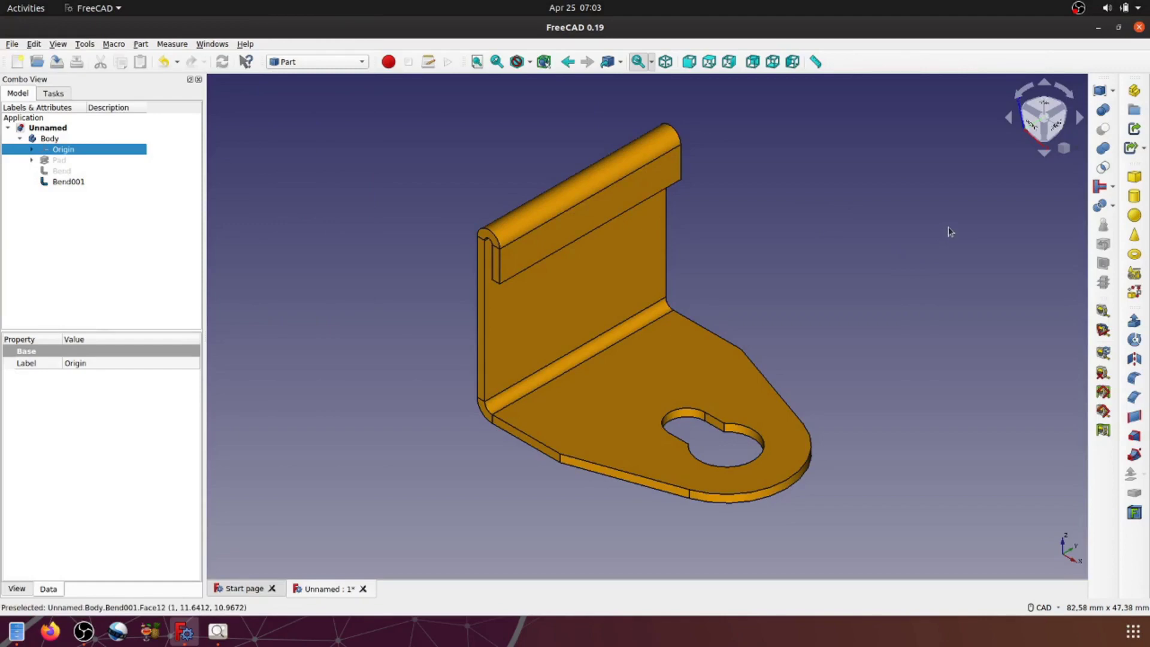
Add a 10 mm Part Cube to the bracket and select it in the model tree
left_click(1133, 178)
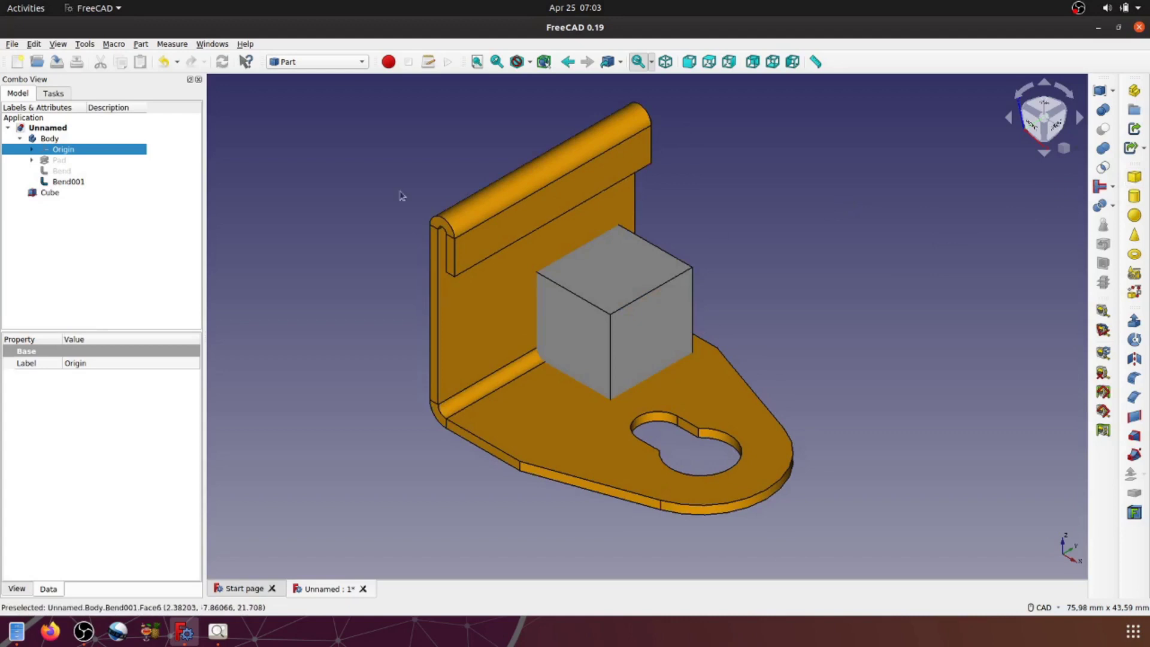
left_click(51, 194)
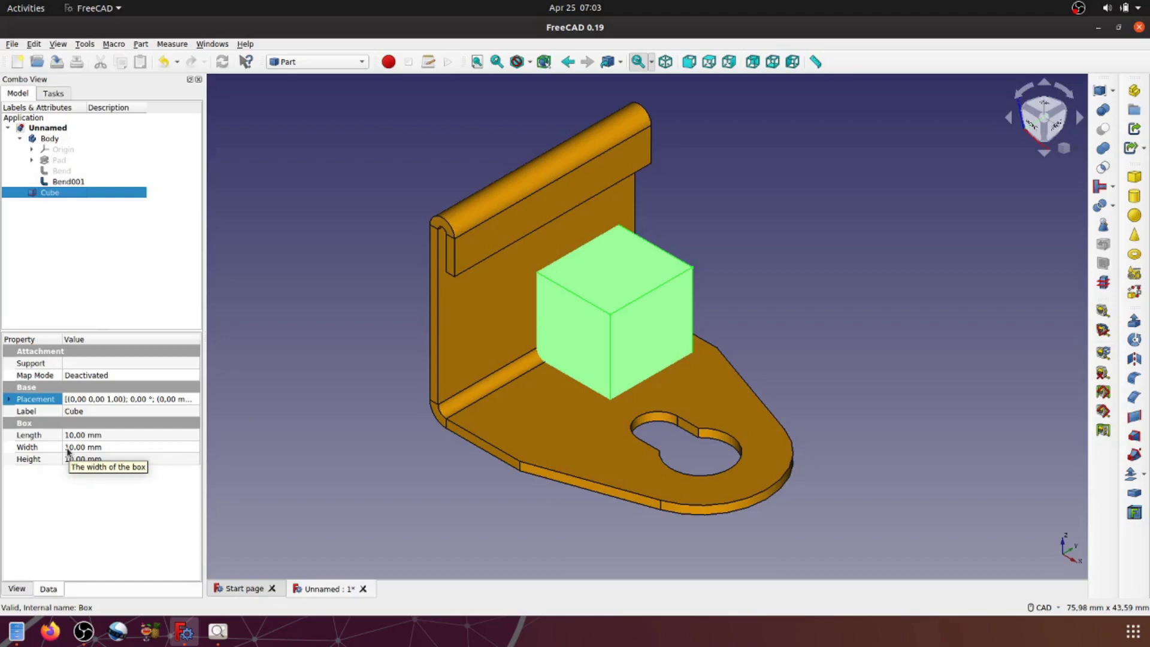
Change the cube's Width property to 12 mm, leaving length and height at 10 mm
left_click(67, 450)
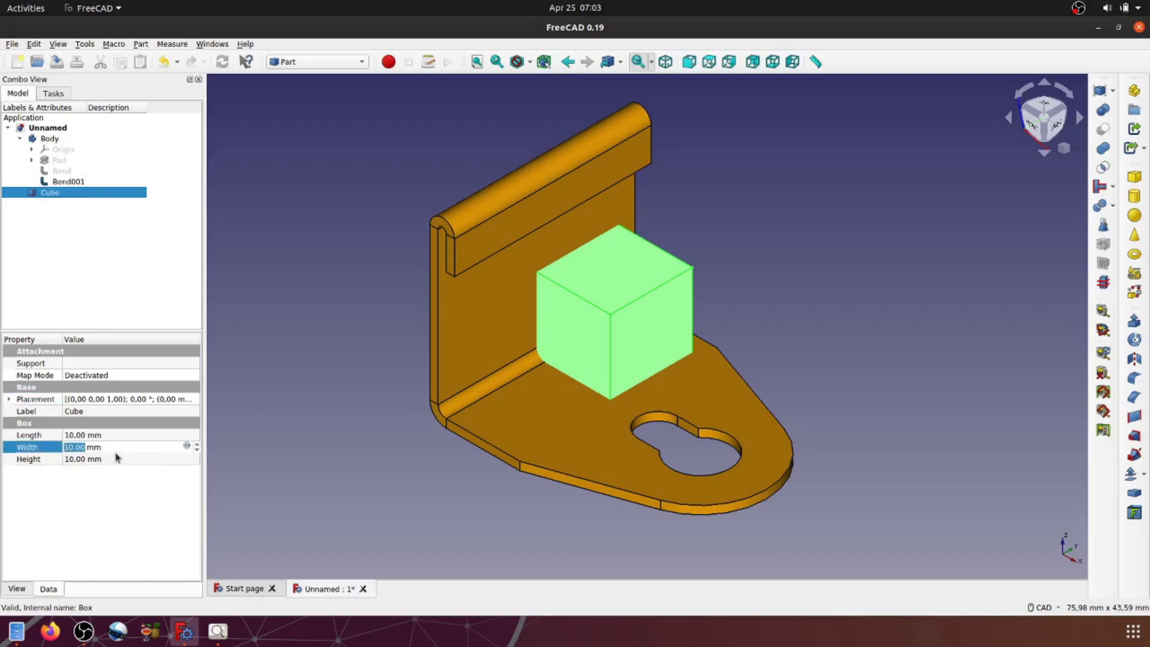
type("12")
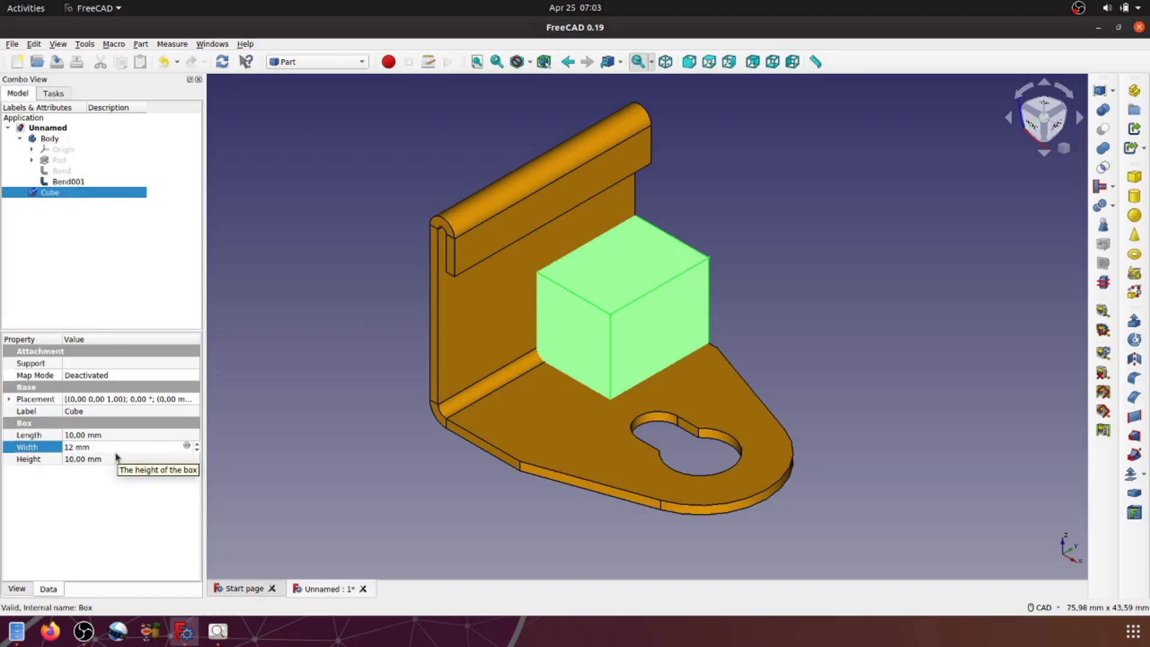
left_click(346, 434)
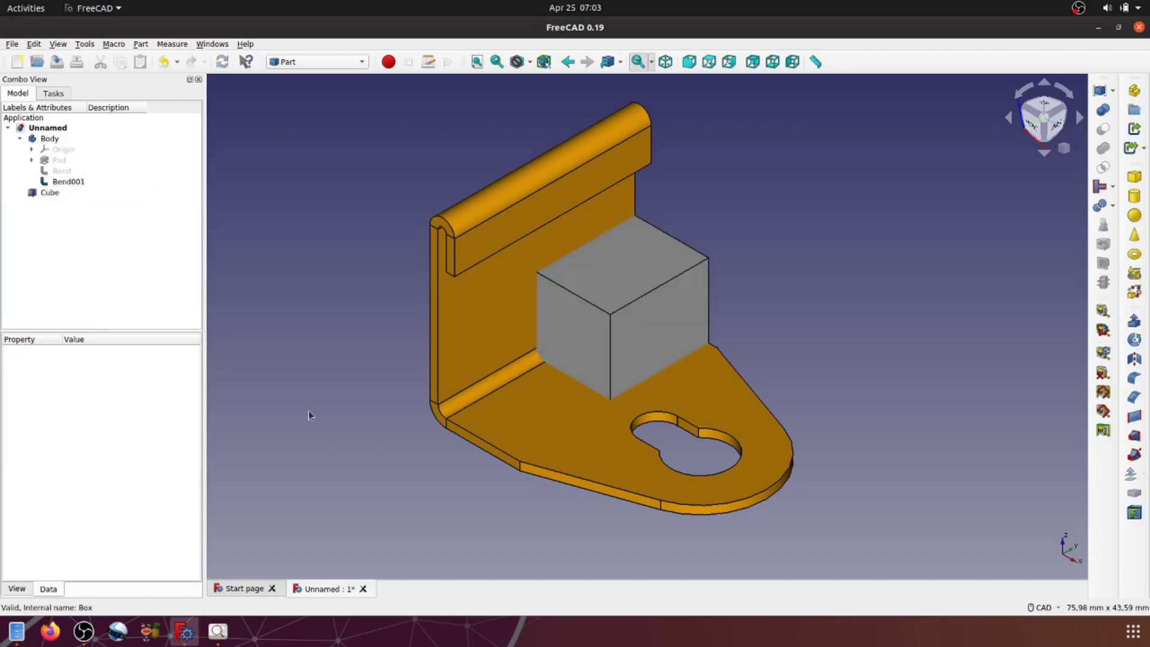
left_click(40, 193)
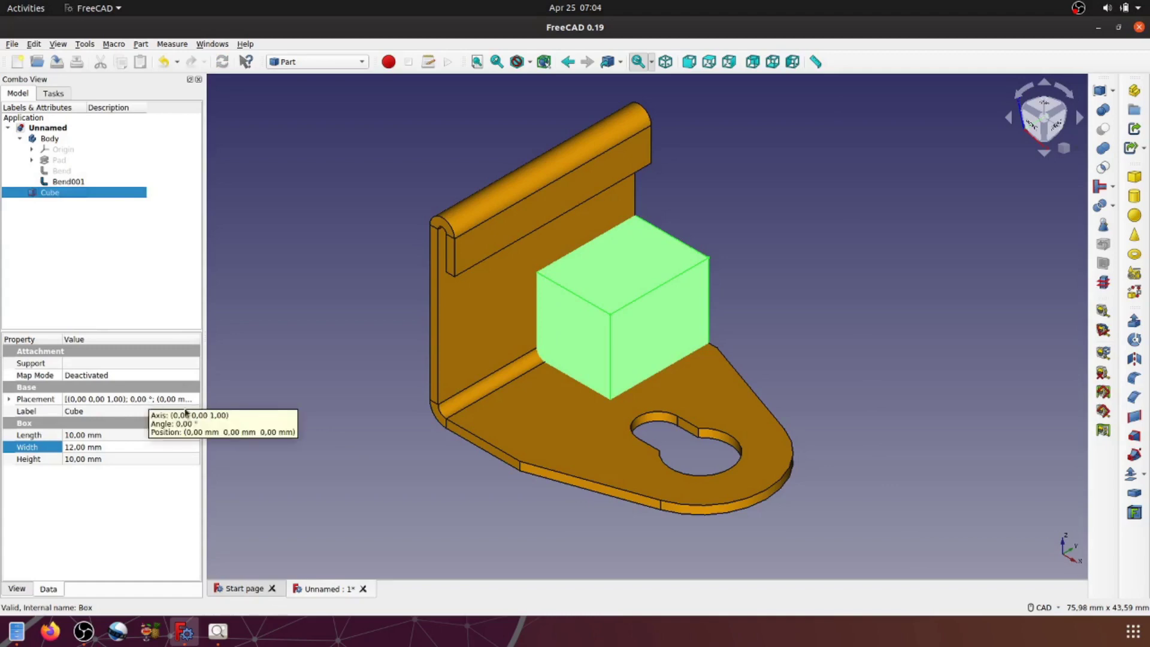
left_click_drag(203, 400, 327, 398)
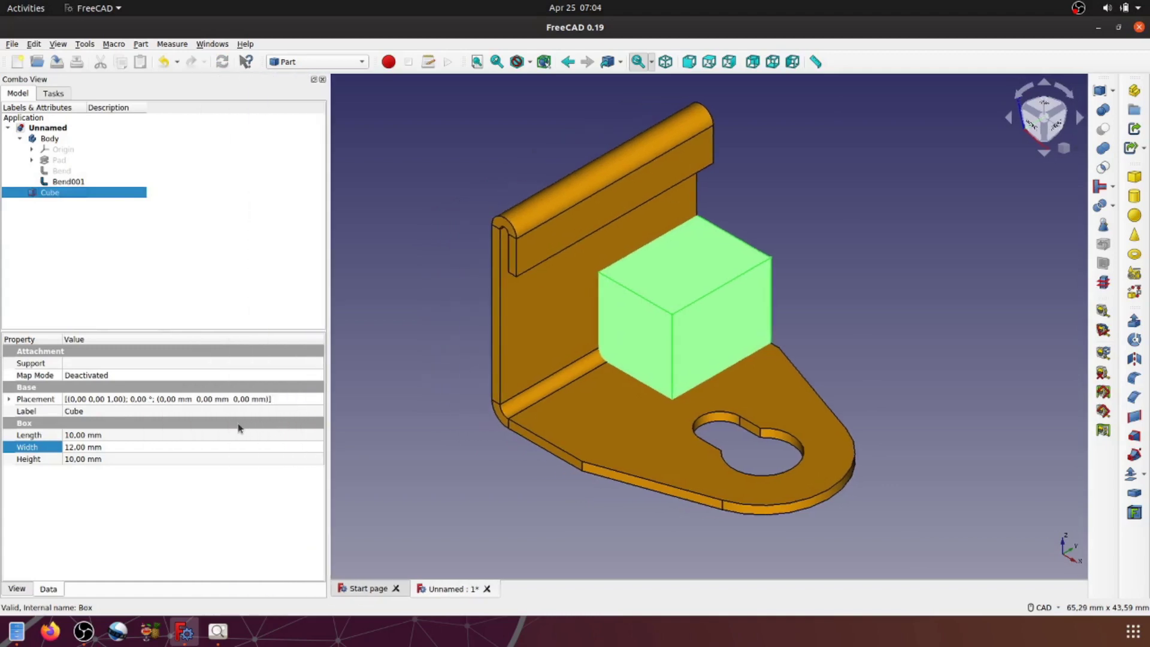
left_click(171, 400)
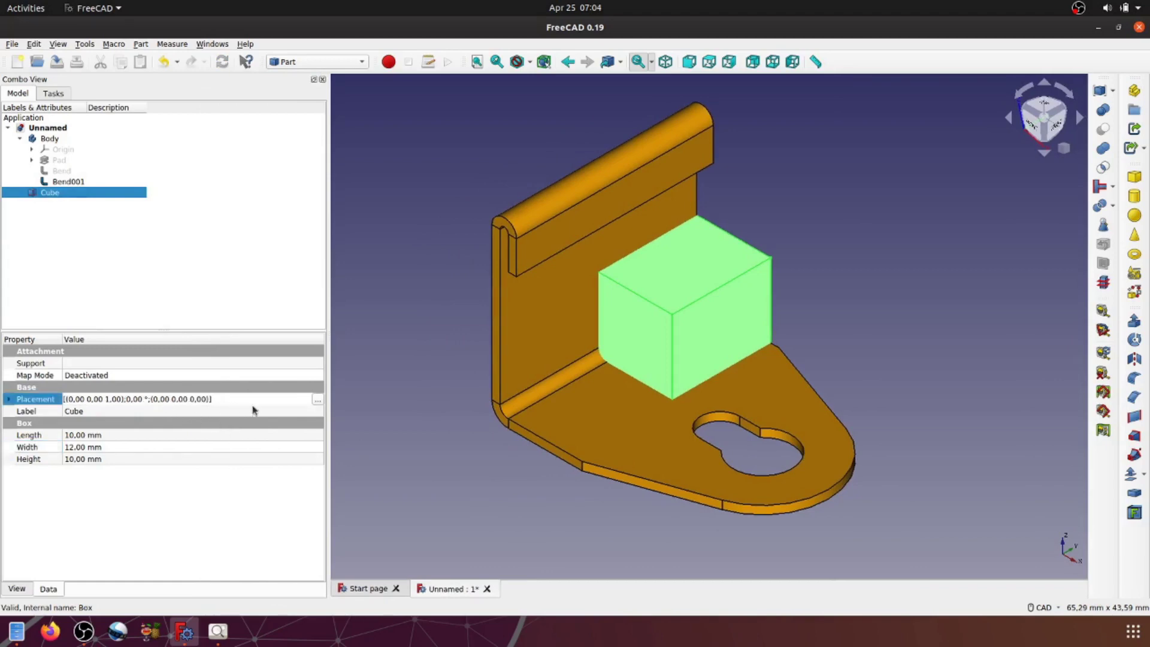
In the cube's Placement panel, set translation X to 0 and Y to -6 mm
left_click(317, 399)
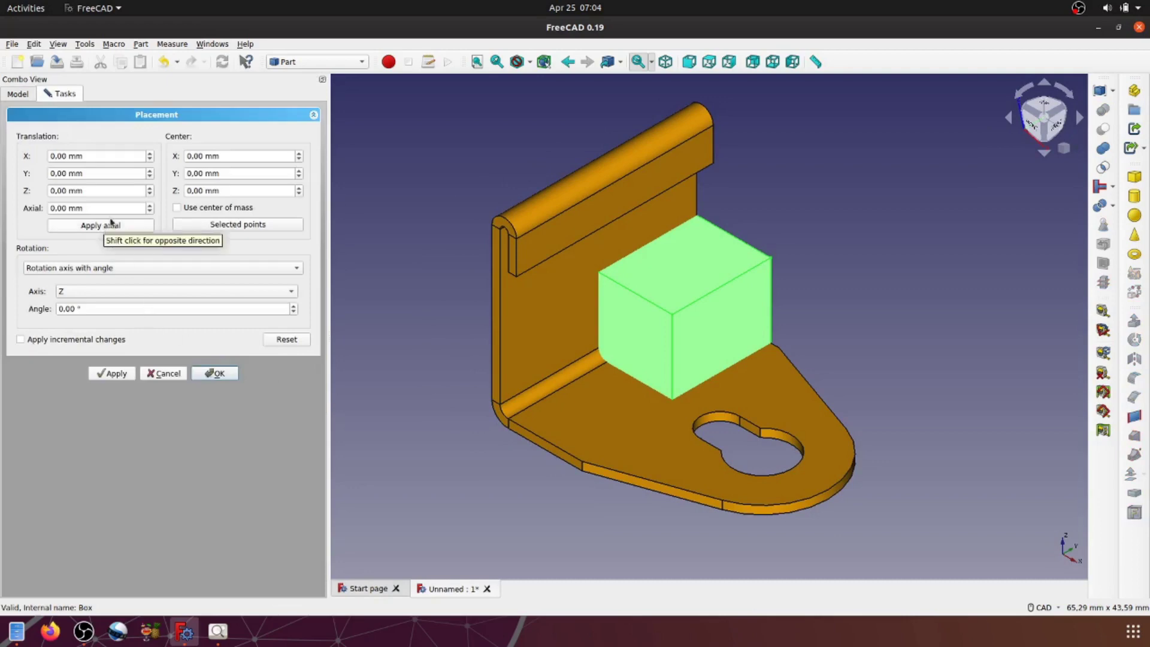
left_click(90, 157)
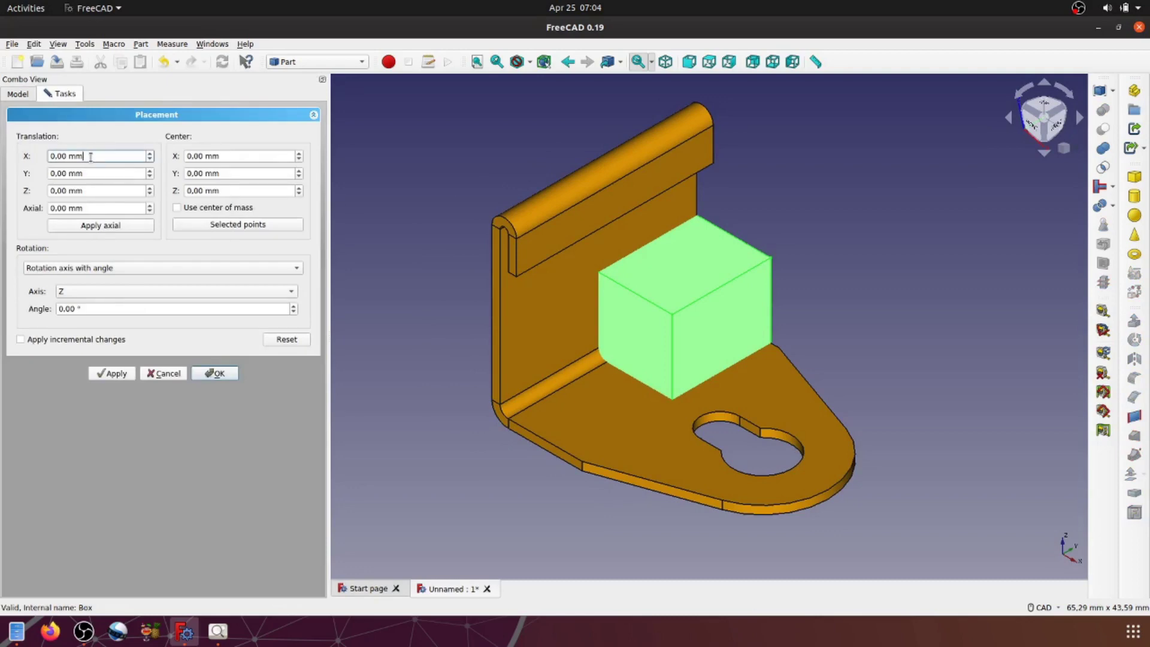
left_click_drag(91, 157, 48, 161)
type("6")
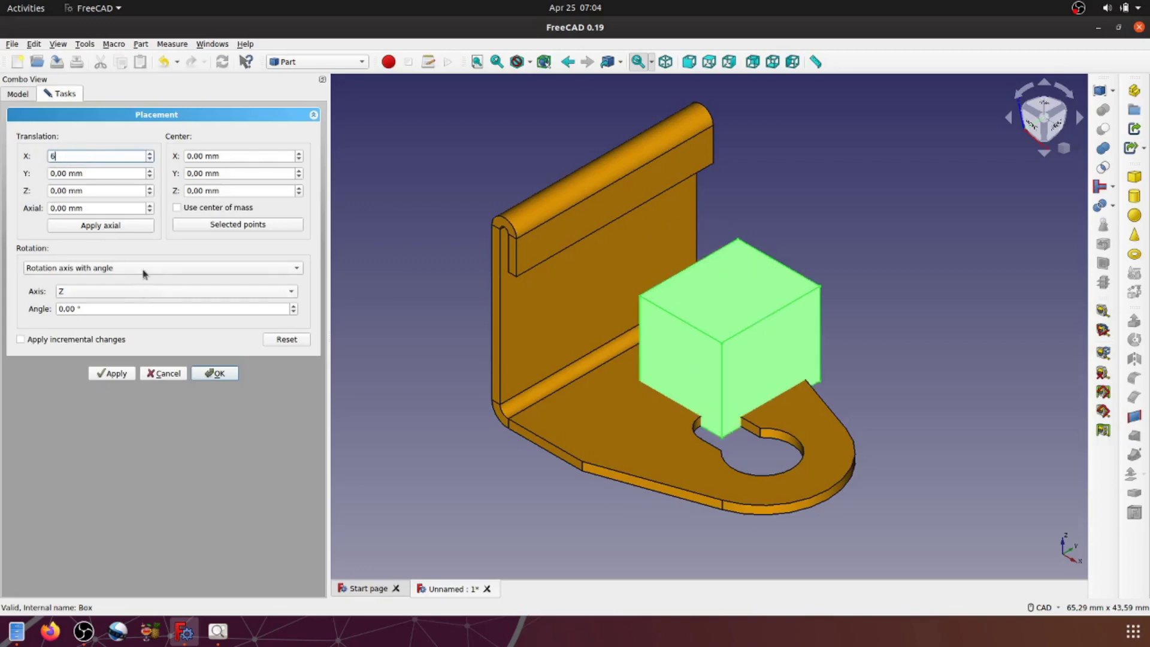
left_click_drag(53, 156, 55, 173)
type("0")
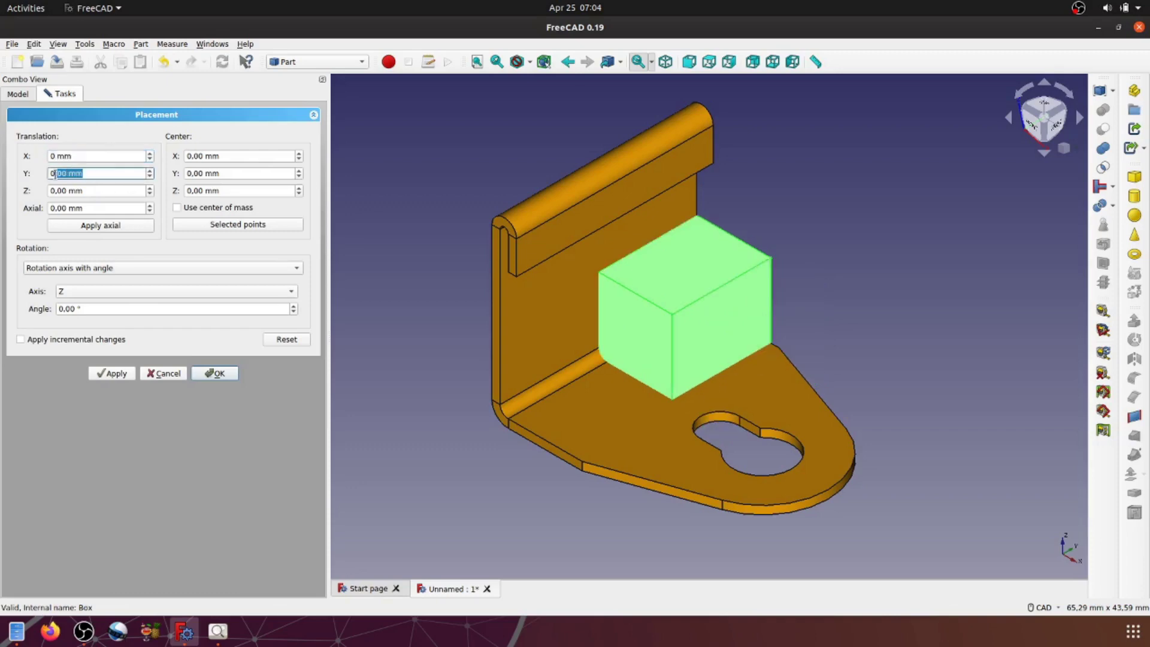
type("6")
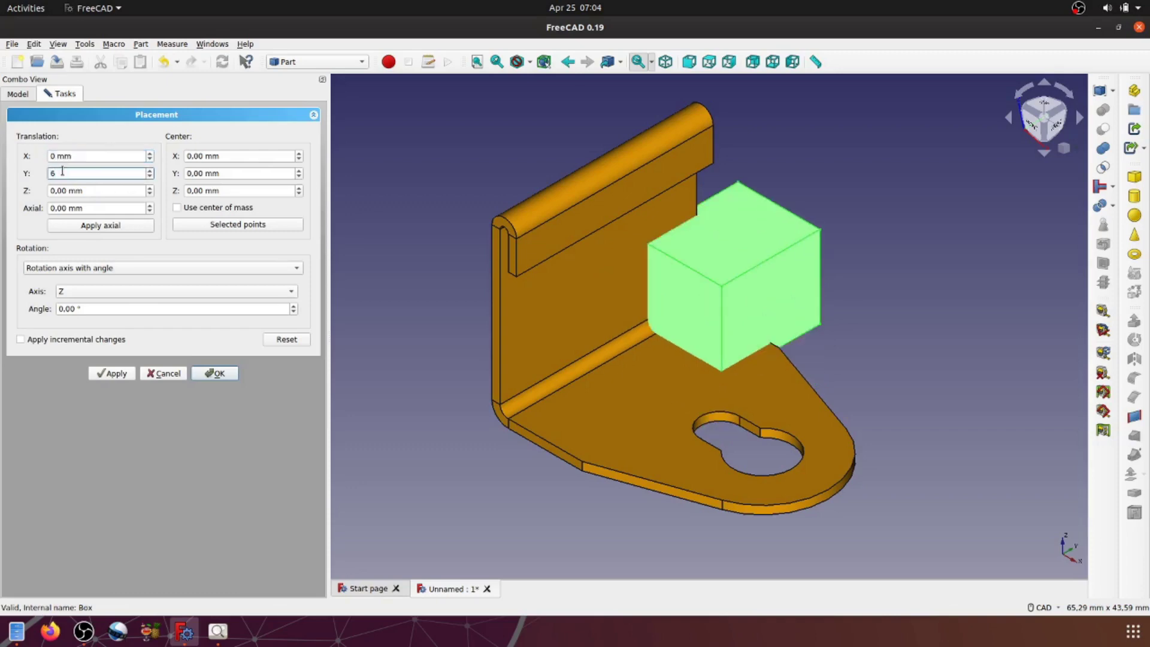
left_click_drag(76, 171, 51, 174)
type("-6")
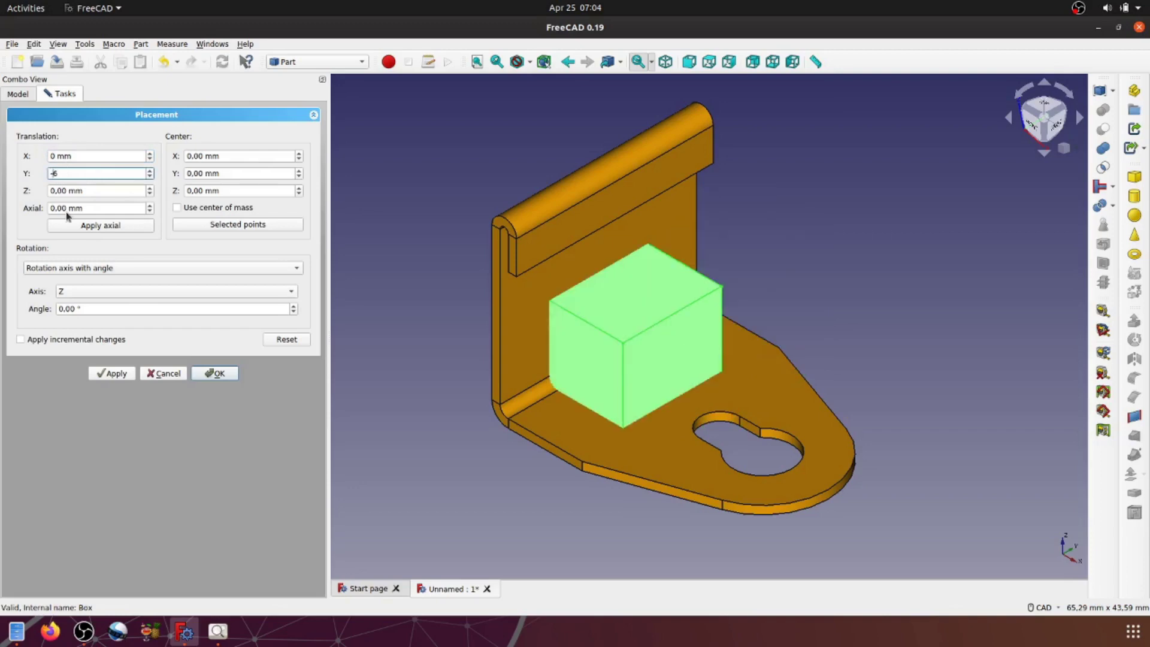
left_click(96, 191)
left_click_drag(96, 191, 51, 193)
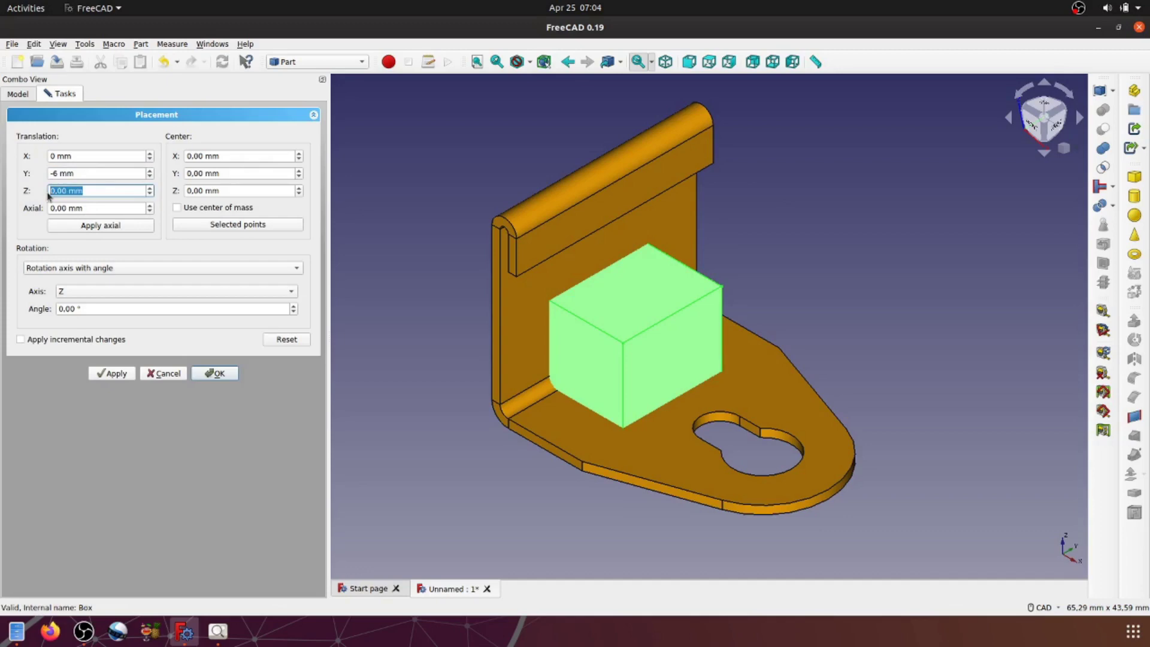
Enter Z translation 6 mm and check the cube's position in isometric view
type("6")
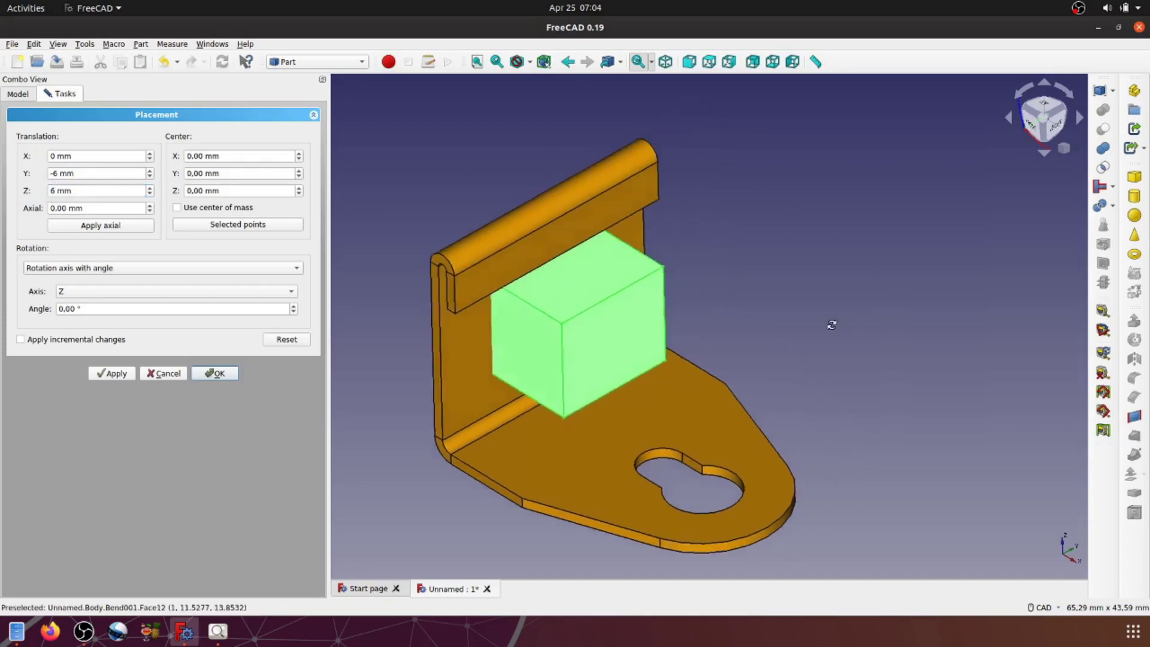
mouse_move(829, 323)
middle_mouse_down()
mouse_move(795, 275)
mouse_move(914, 254)
mouse_move(928, 282)
middle_mouse_up()
key("0")
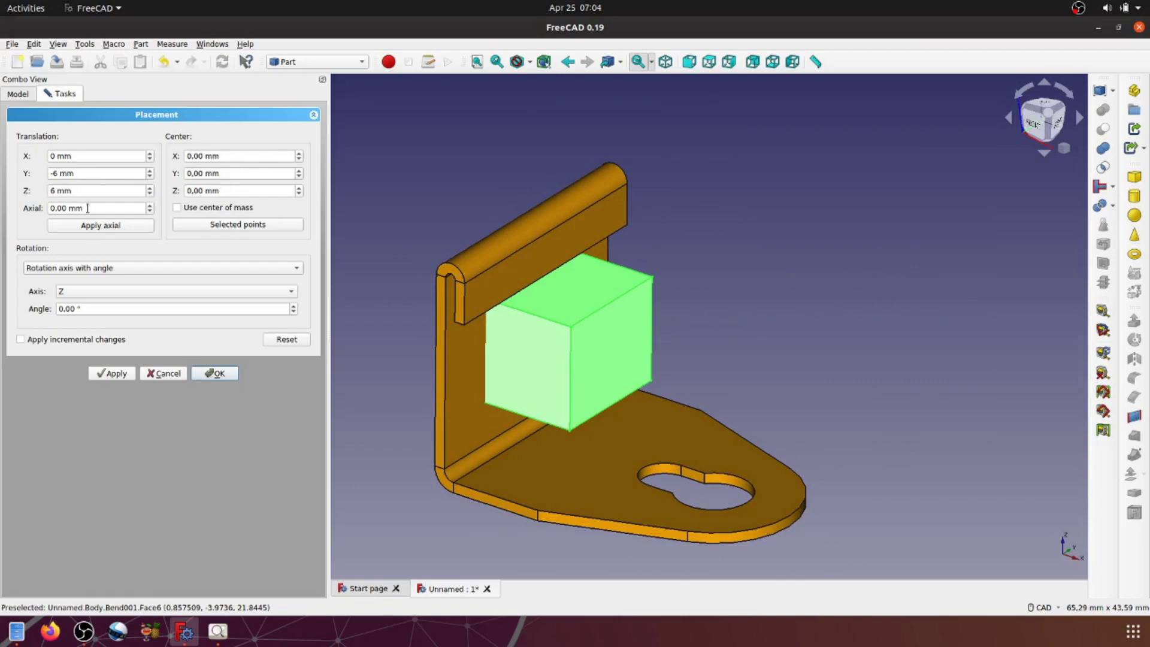
Try a 5 mm Axial offset for the cube, then reset Axial to 0
left_click_drag(90, 209, 45, 210)
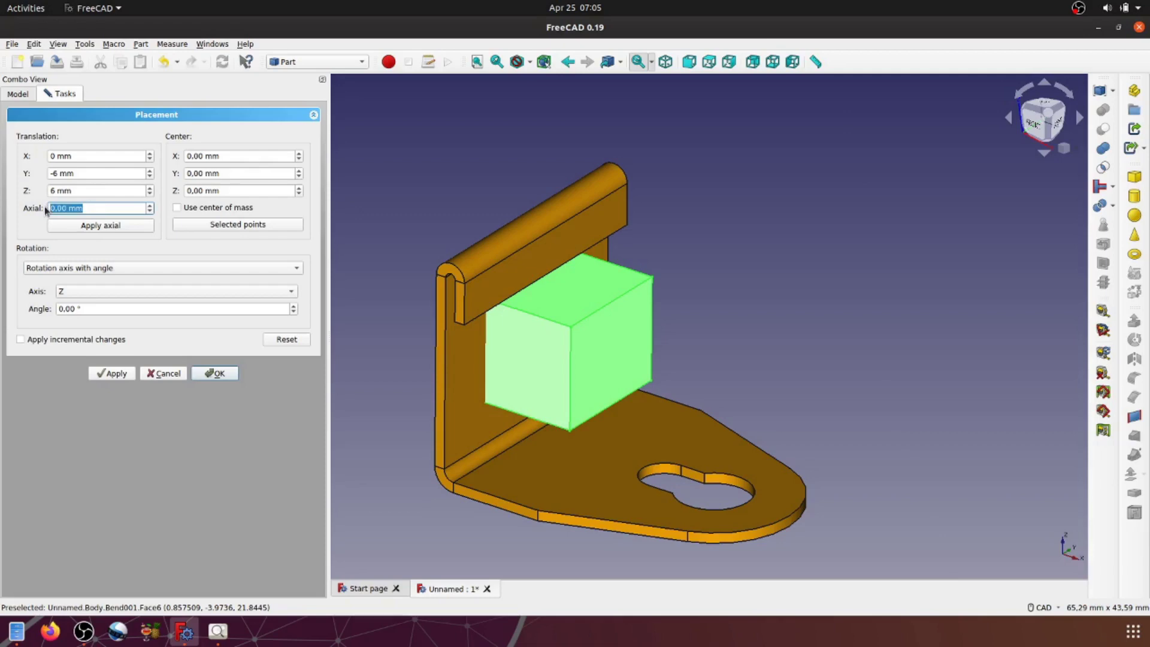
type("5")
left_click(418, 210)
middle_click_drag(569, 371, 392, 358)
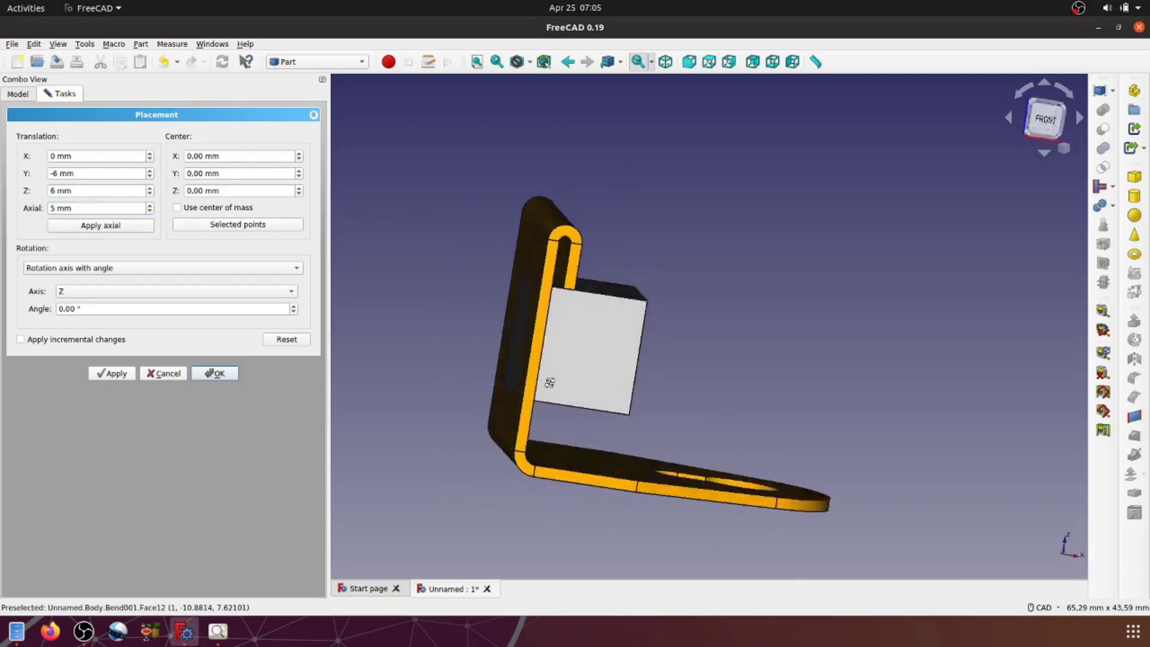
left_click(48, 208)
left_click_drag(90, 209, 43, 206)
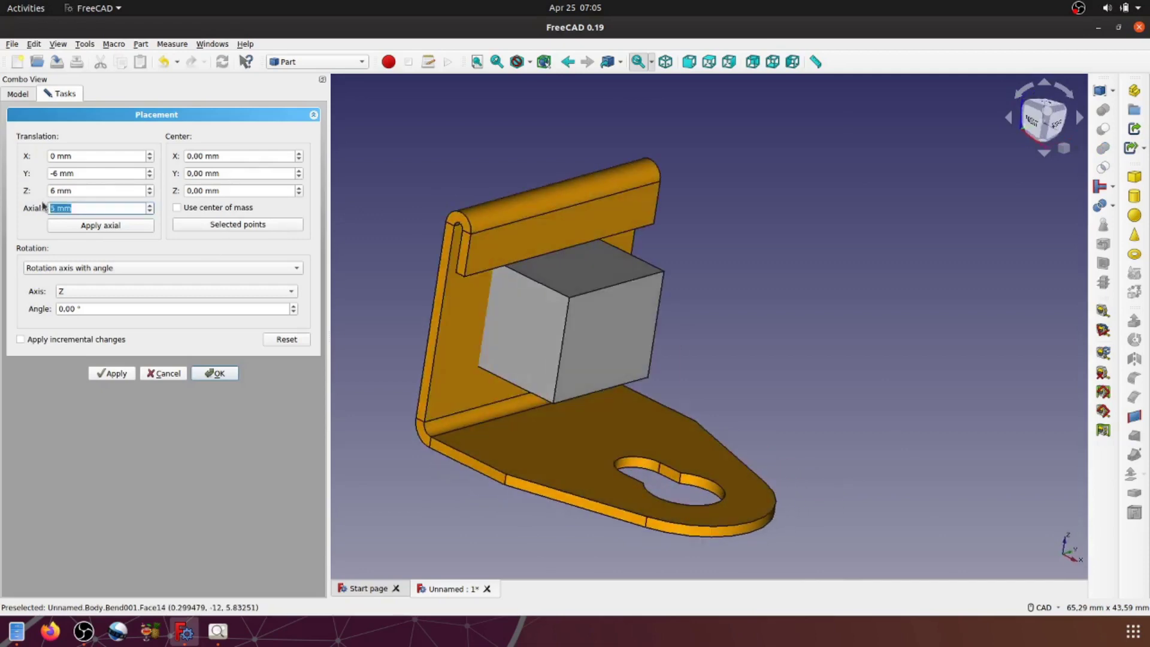
type("0")
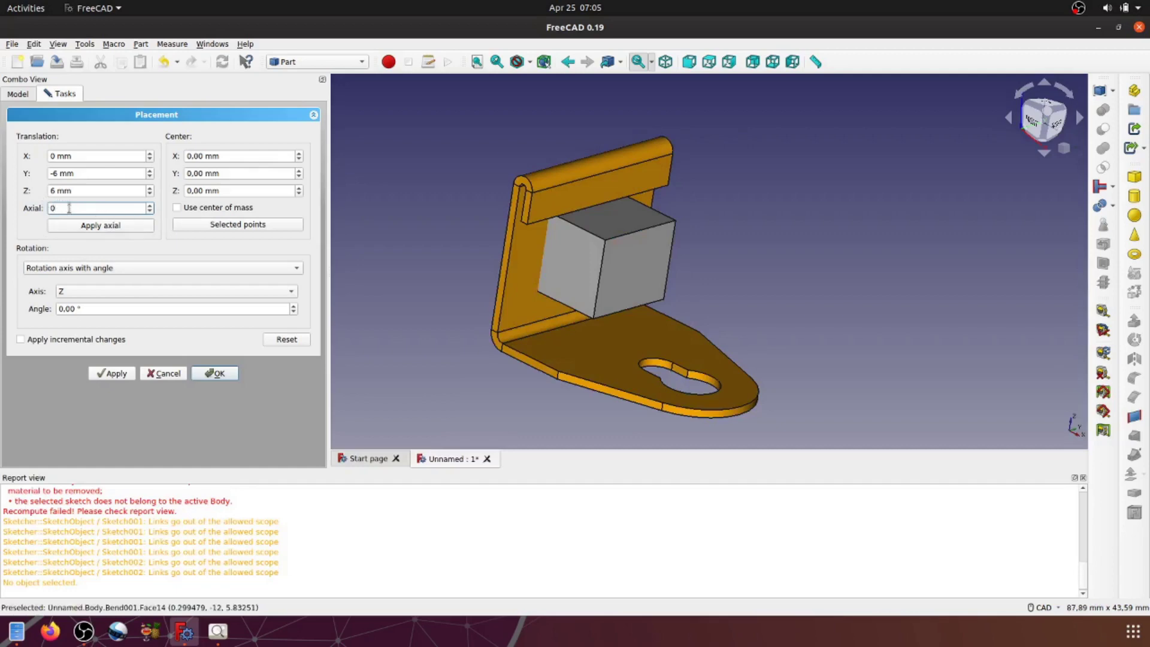
Apply a 5 mm axial shift twice, raising the cube to Z 16 mm
left_click_drag(69, 208, 35, 213)
type("5")
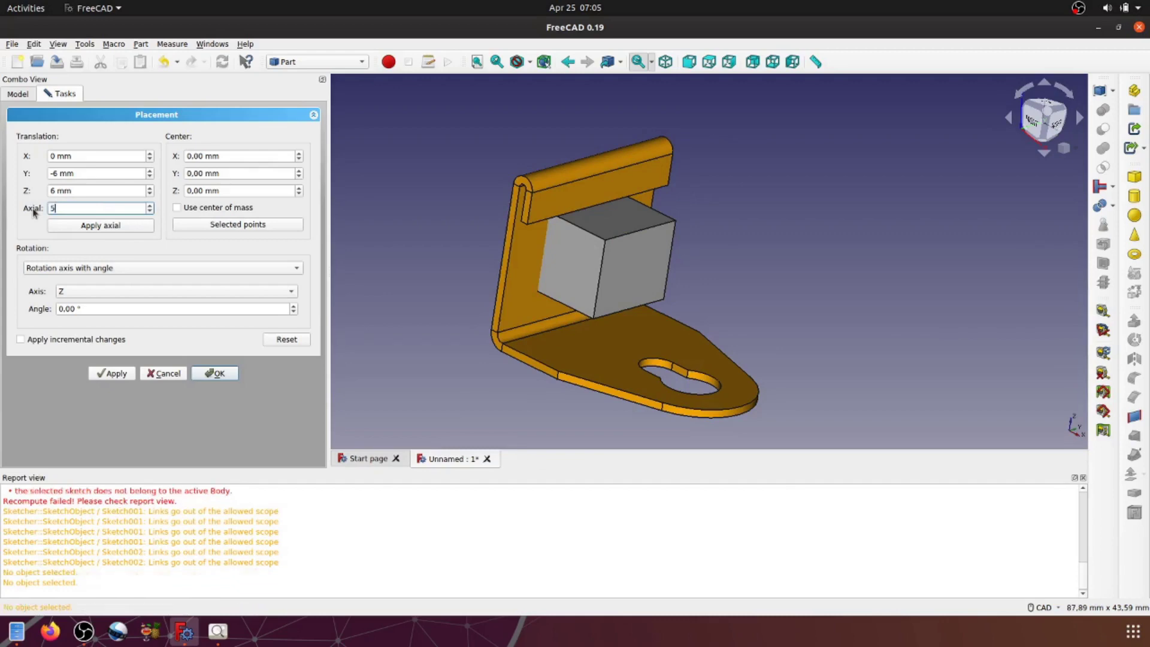
left_click(1083, 478)
left_click(106, 226)
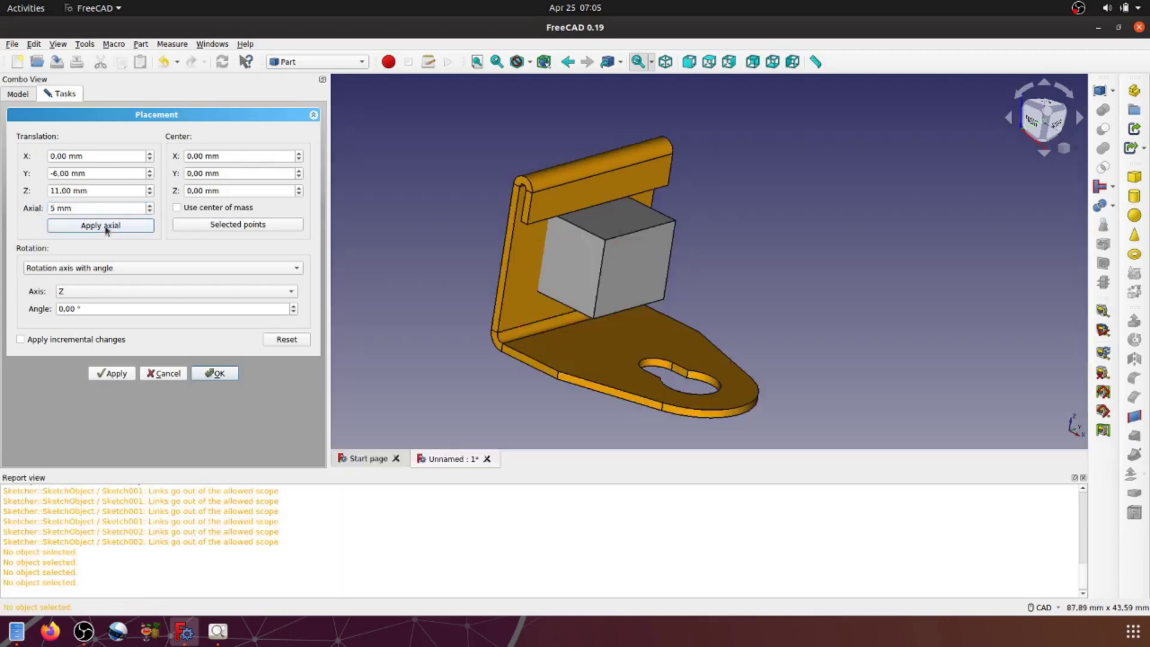
left_click(1082, 477)
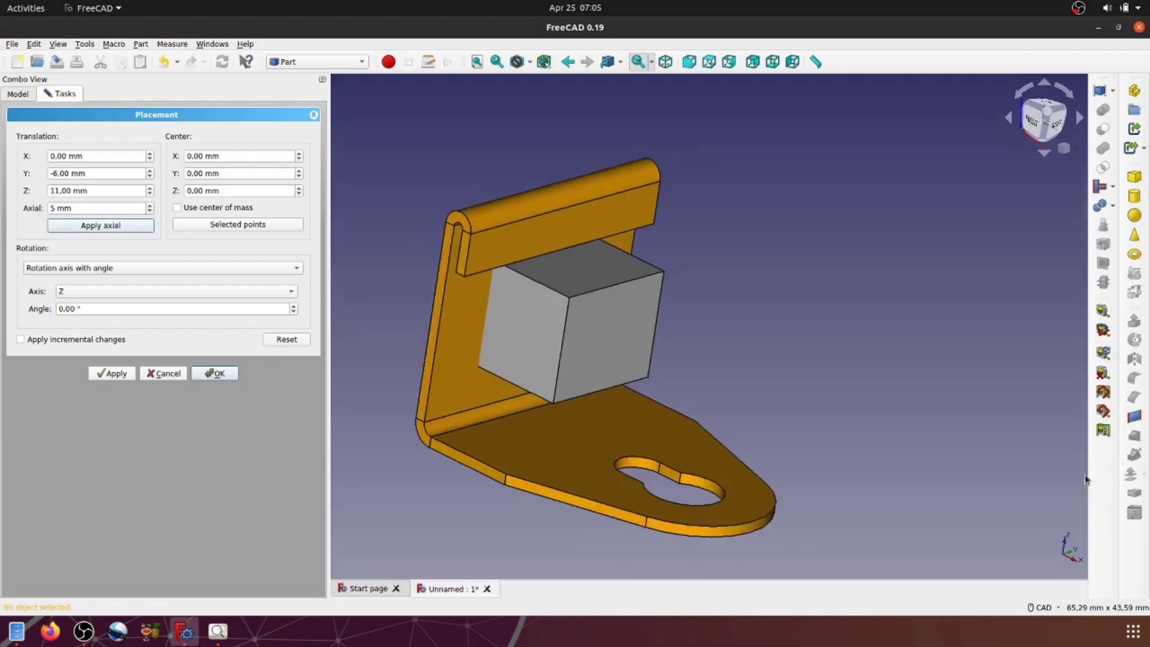
left_click(125, 231)
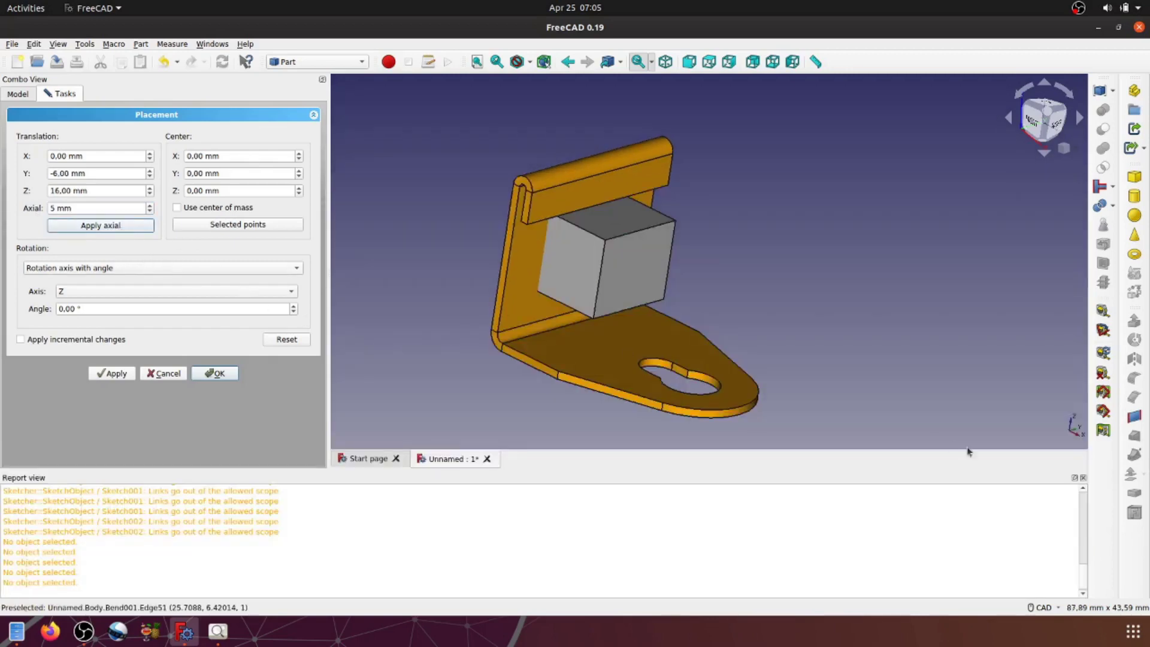
left_click(1083, 477)
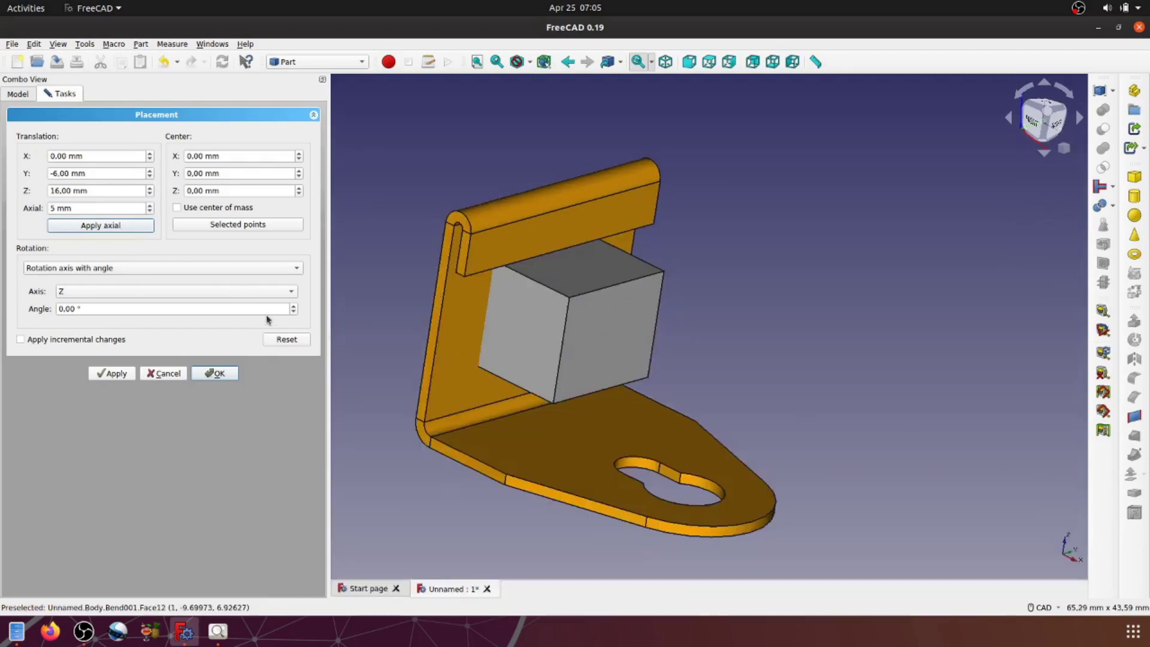
Cancel the Placement task, reselect the Cube, and close the Report view
left_click(168, 373)
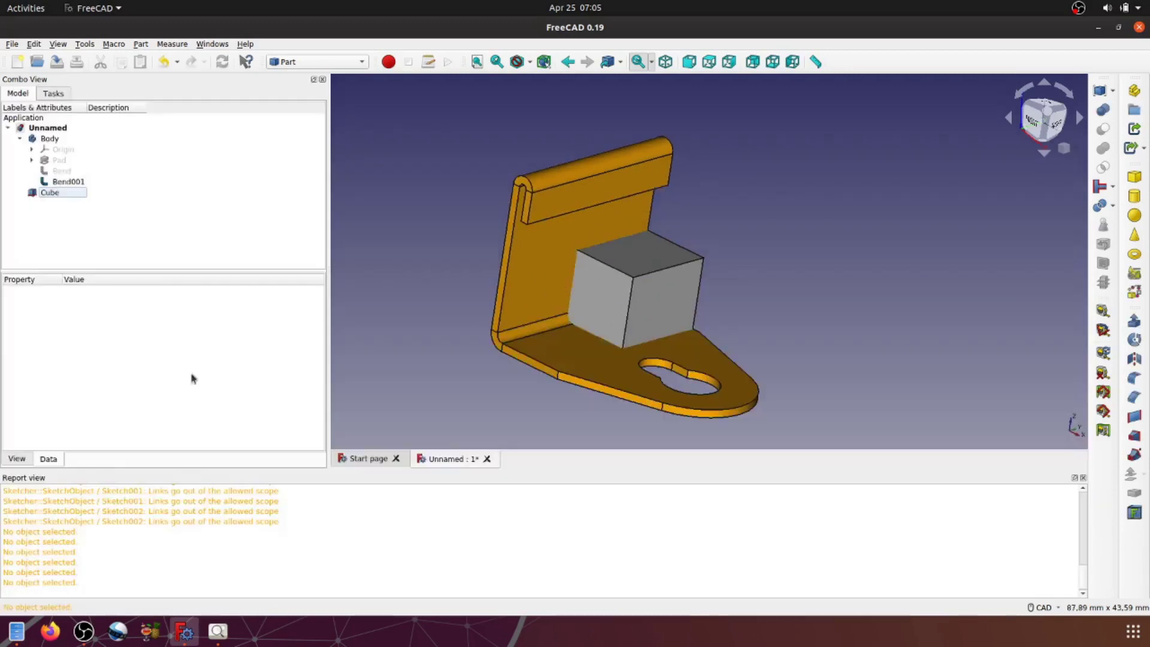
left_click(51, 193)
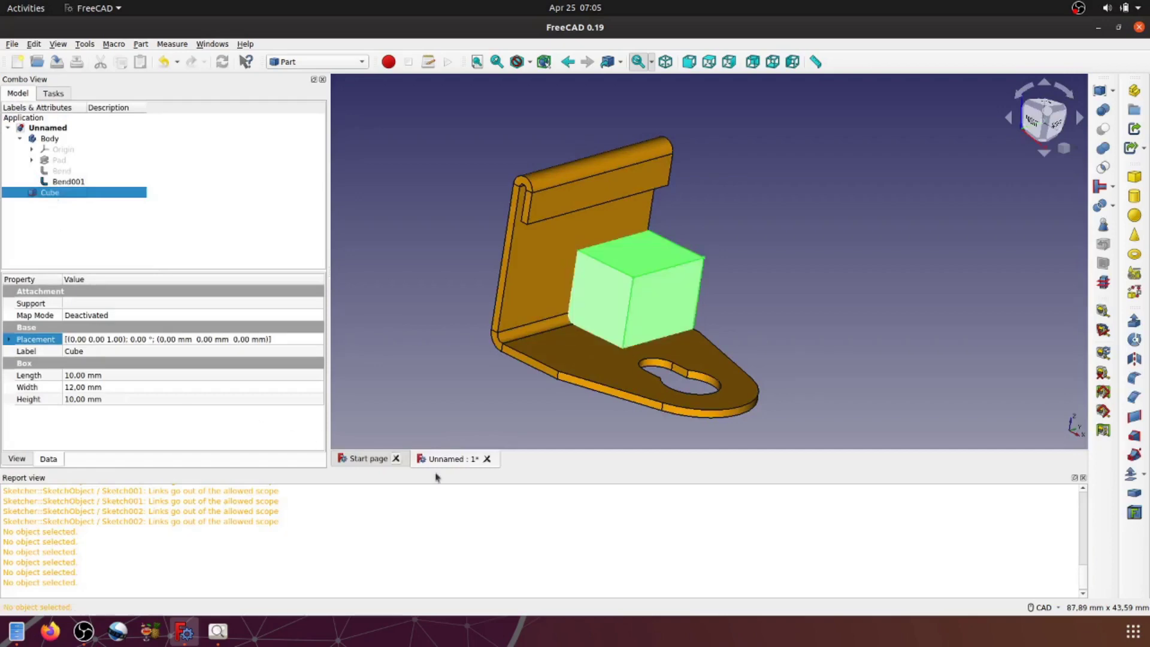
left_click(1083, 479)
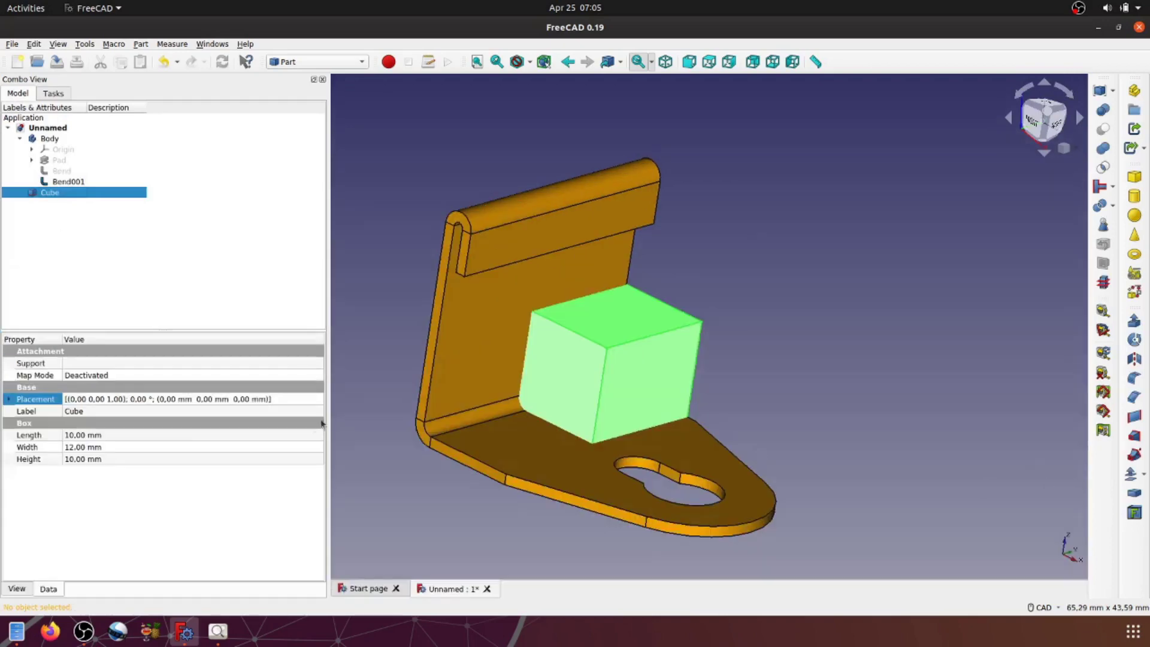
left_click(310, 400)
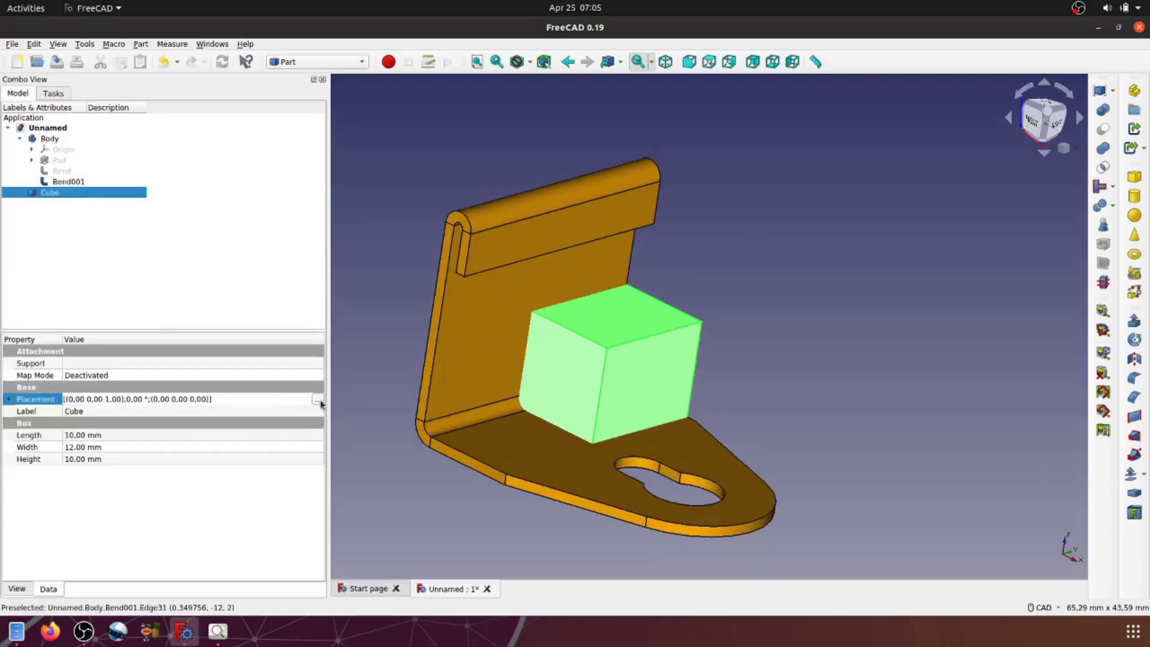
Set the cube's translation to X -5, Y -6, Z 6 mm and confirm with OK
left_click(318, 400)
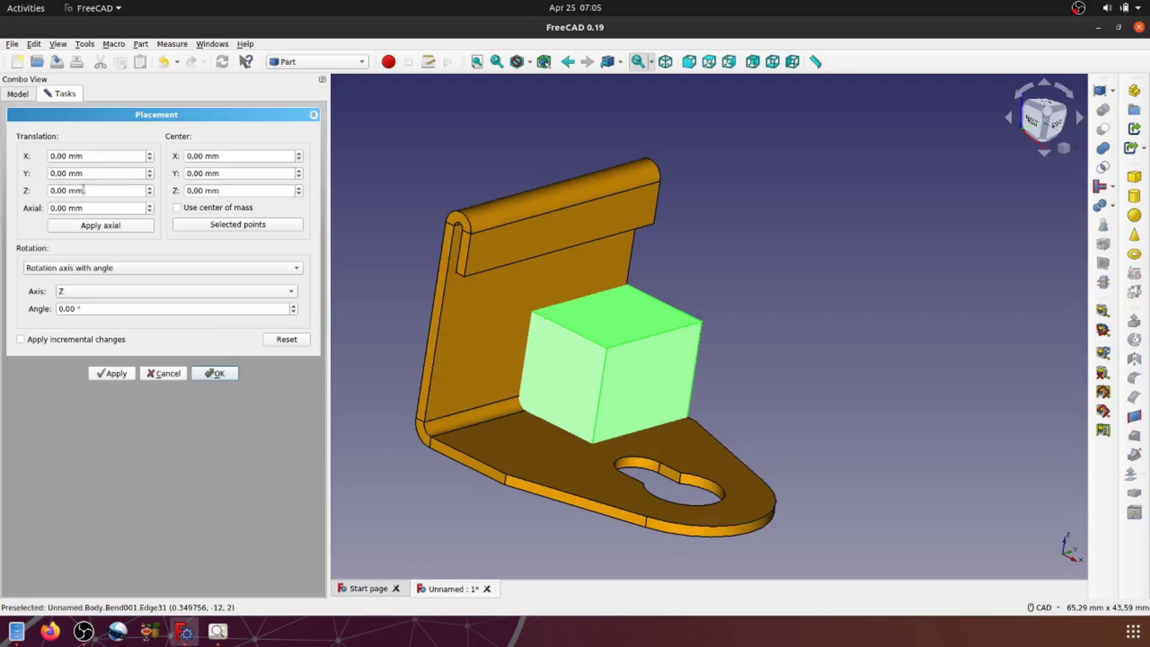
left_click_drag(88, 173, 44, 176)
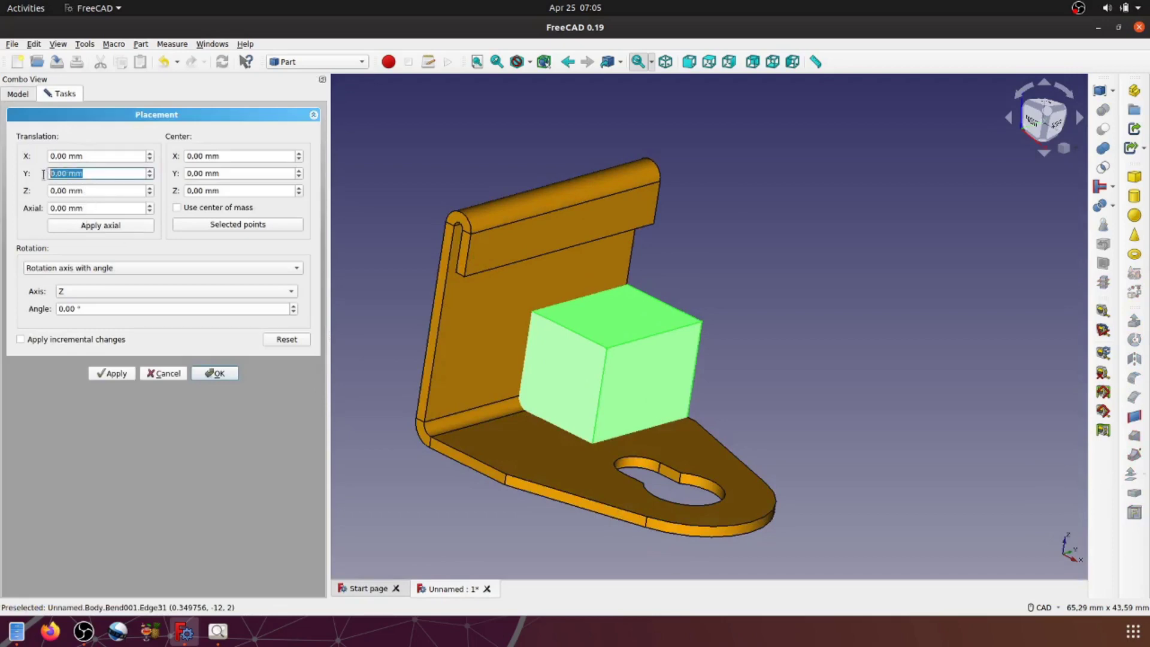
type("6")
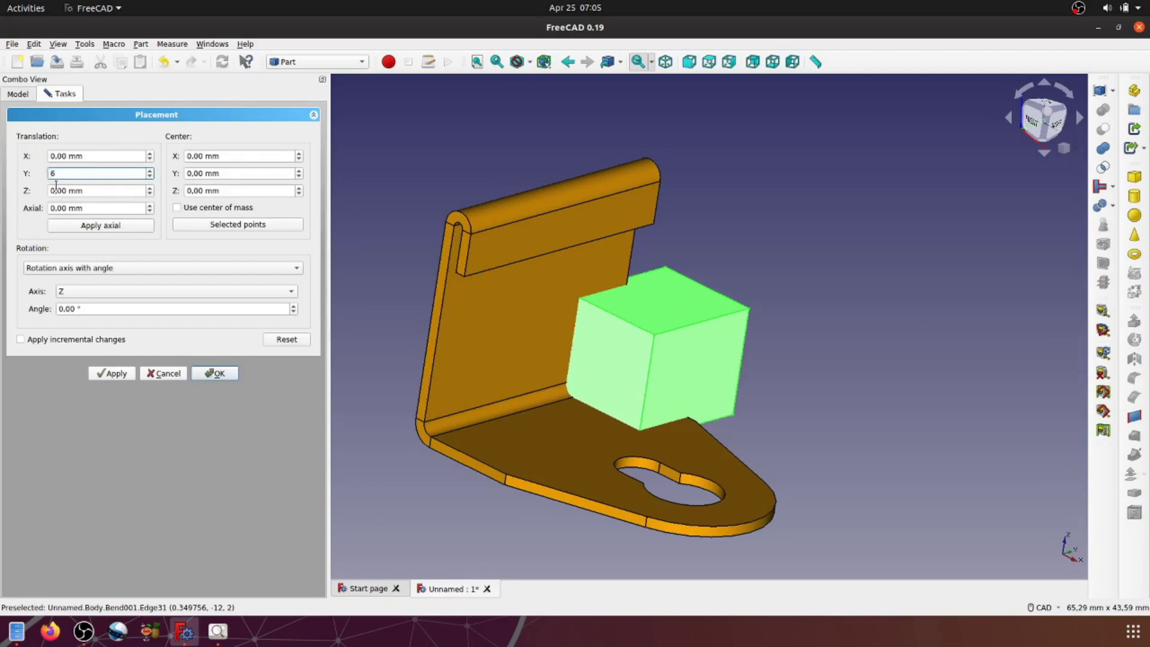
type("-")
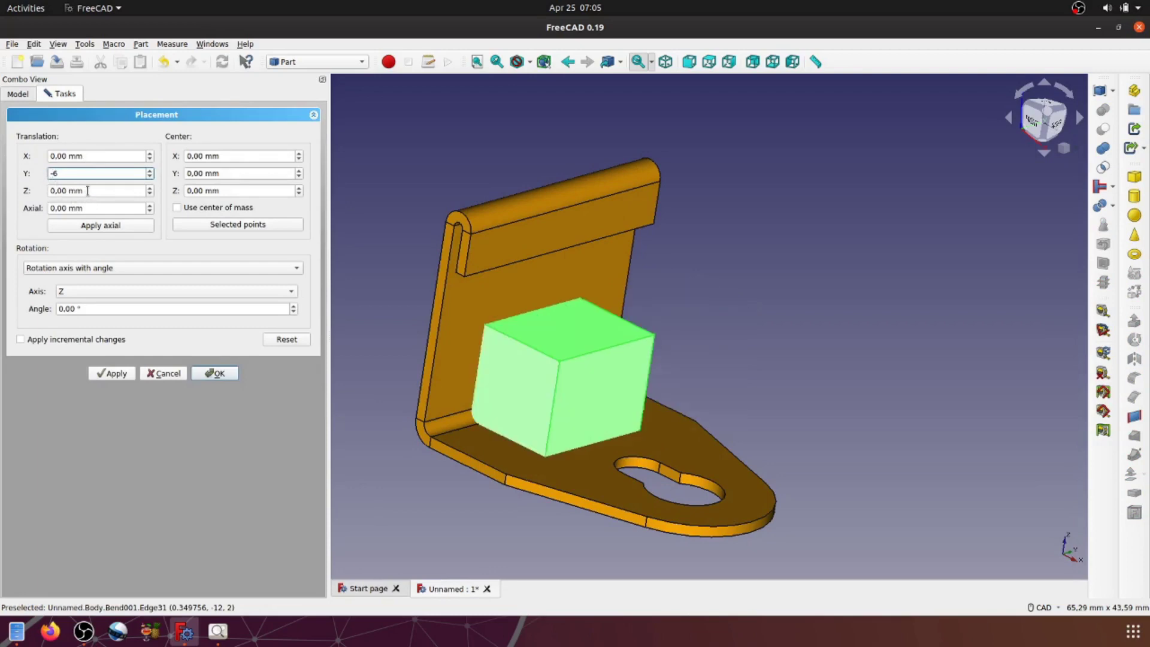
left_click_drag(93, 191, 49, 190)
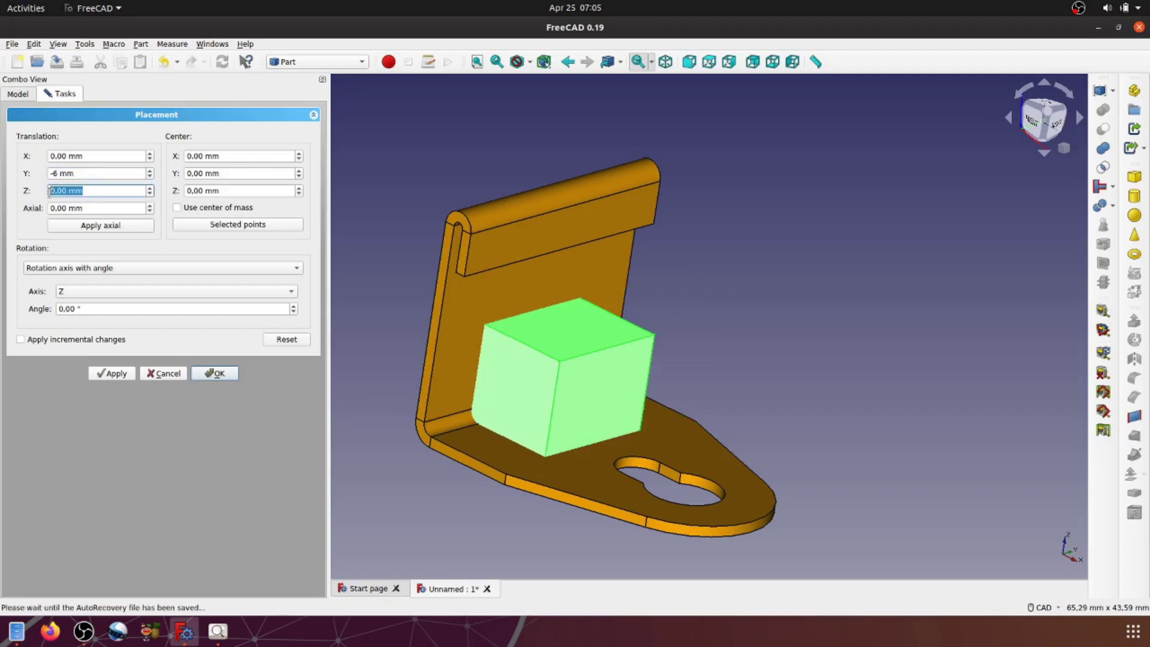
type("6")
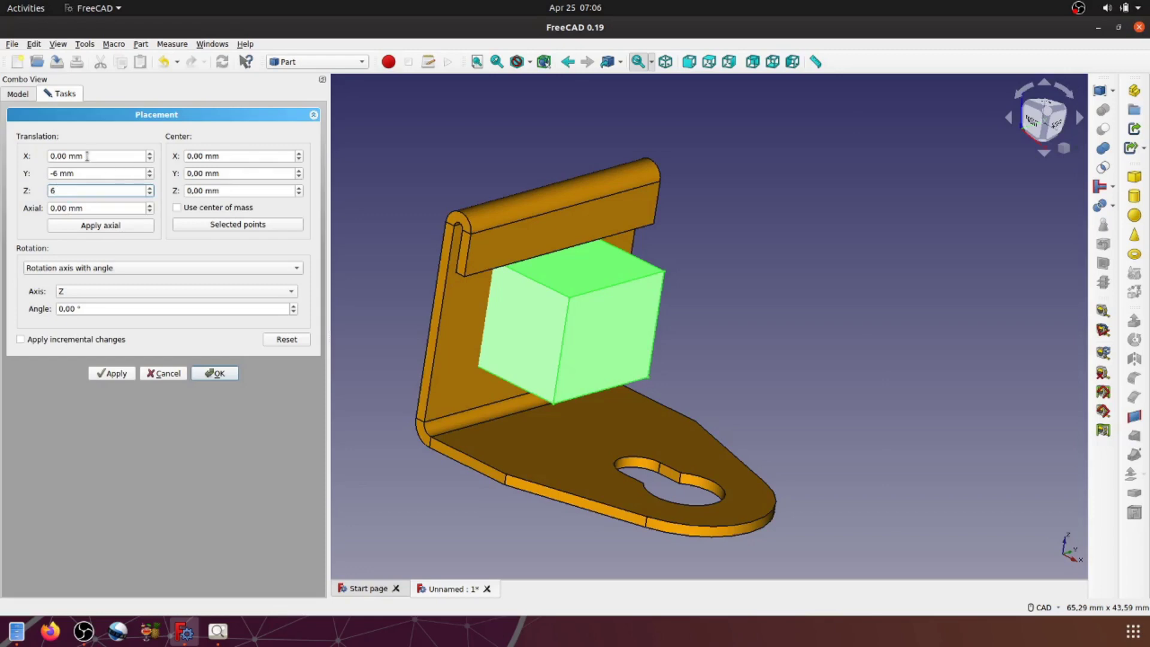
left_click_drag(87, 155, 43, 158)
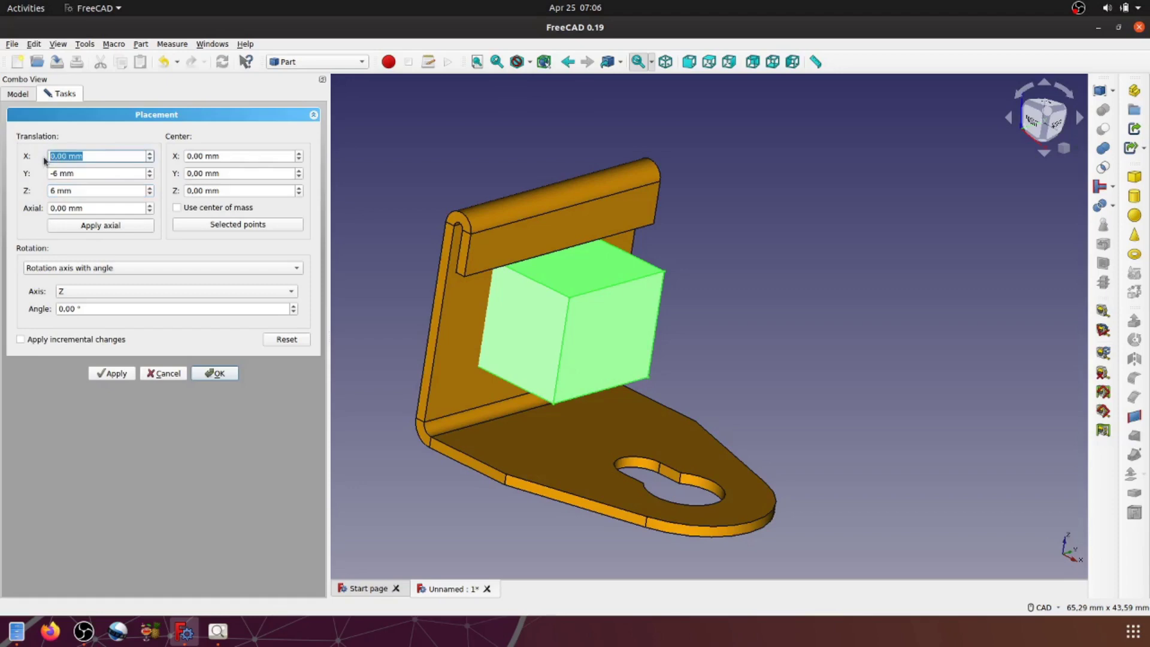
type("5")
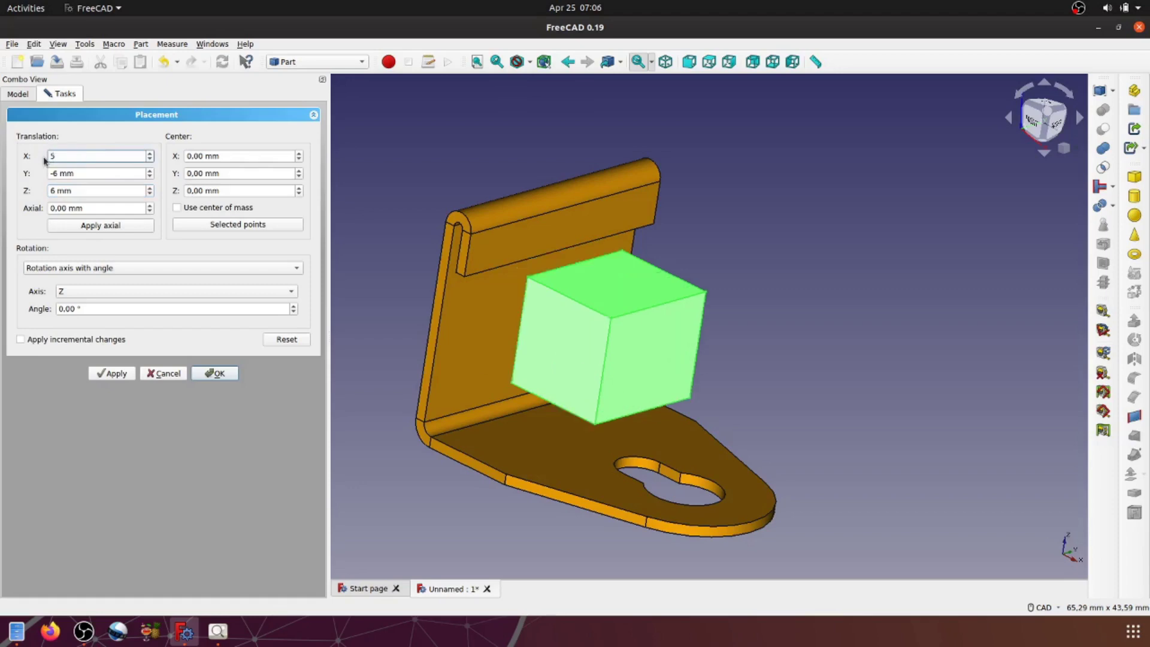
type("-")
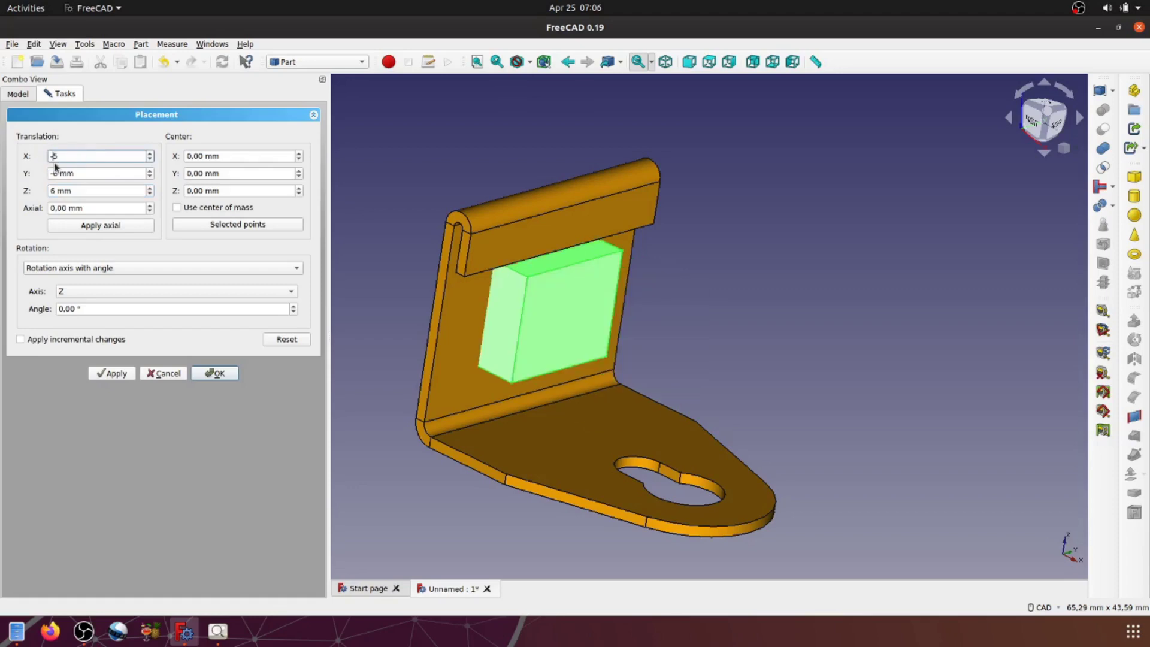
left_click(214, 373)
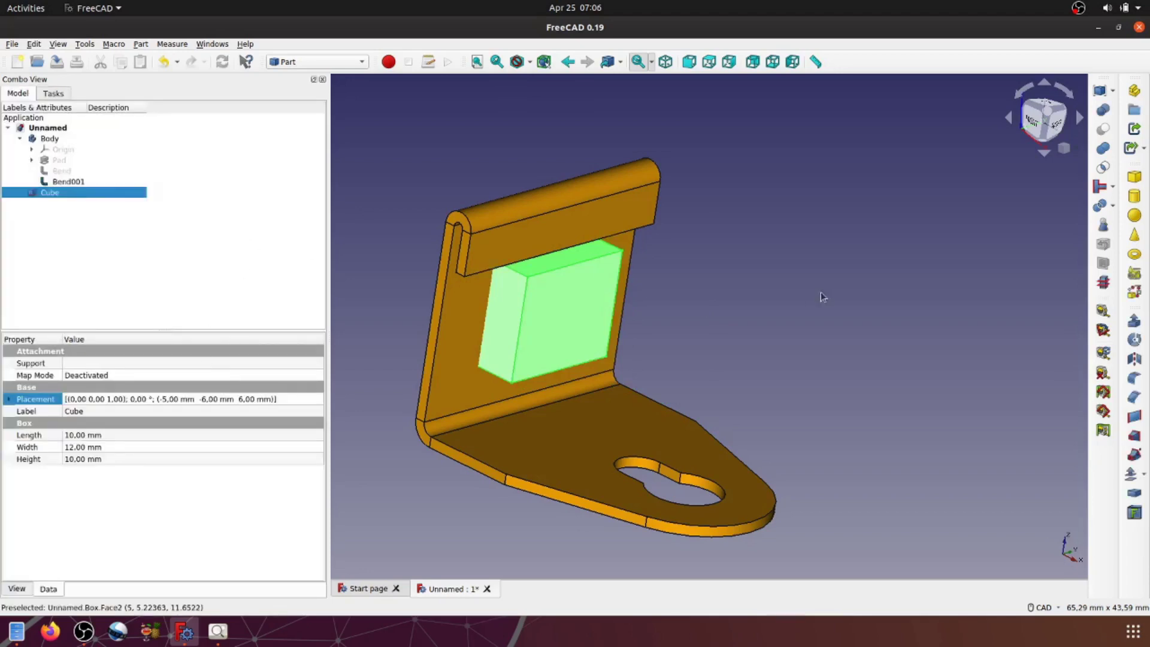
Orbit around the bracket and Ctrl-select the cube edges running through the upright wall
left_click(820, 292)
mouse_move(661, 300)
middle_mouse_down()
mouse_move(776, 324)
mouse_move(752, 277)
mouse_move(522, 301)
mouse_move(539, 259)
mouse_move(675, 267)
mouse_move(702, 279)
mouse_move(688, 342)
mouse_move(759, 333)
mouse_move(719, 325)
middle_mouse_up()
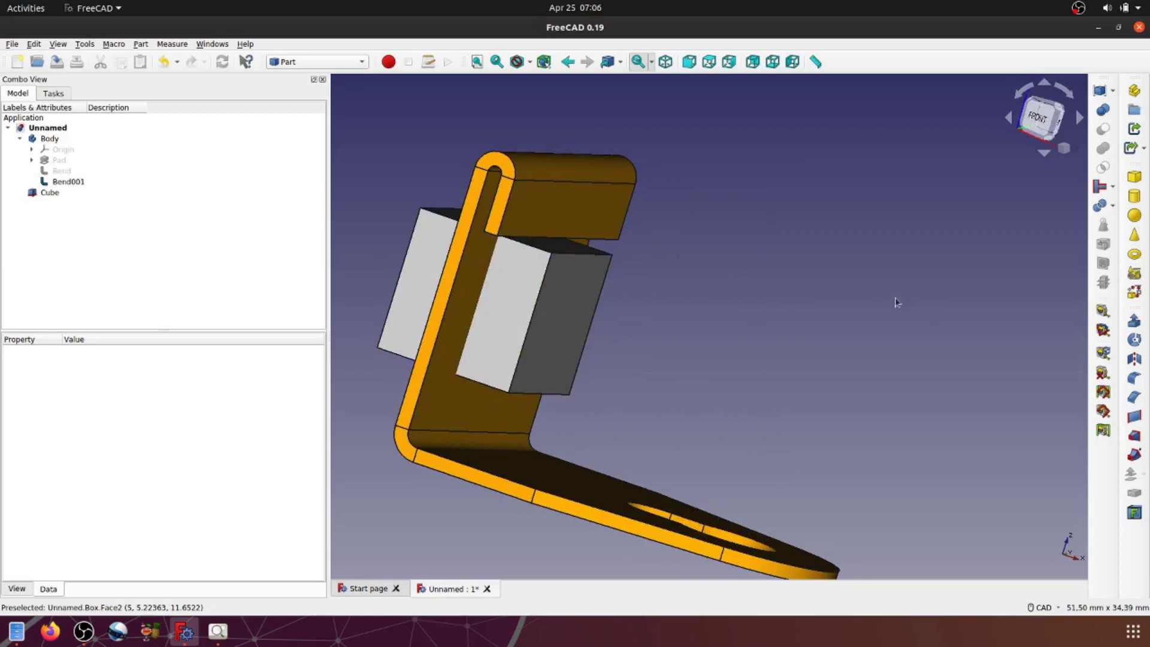
middle_click_drag(835, 273, 748, 284)
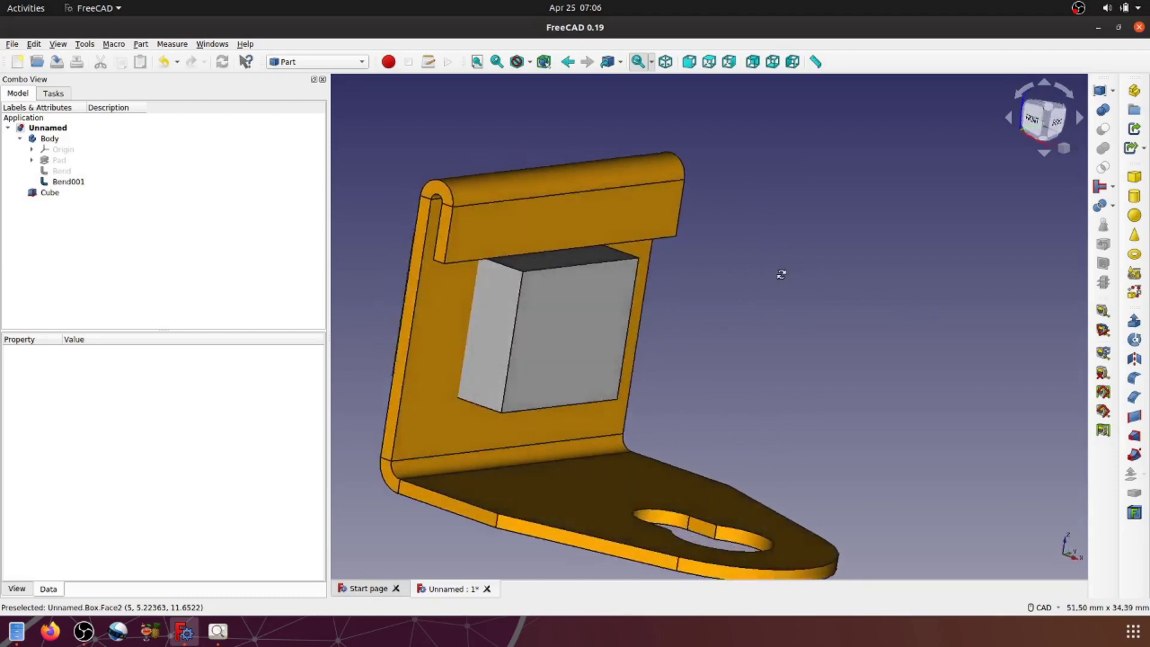
mouse_move(763, 349)
middle_mouse_down()
mouse_move(788, 321)
mouse_move(836, 347)
mouse_move(724, 358)
mouse_move(899, 357)
middle_mouse_up()
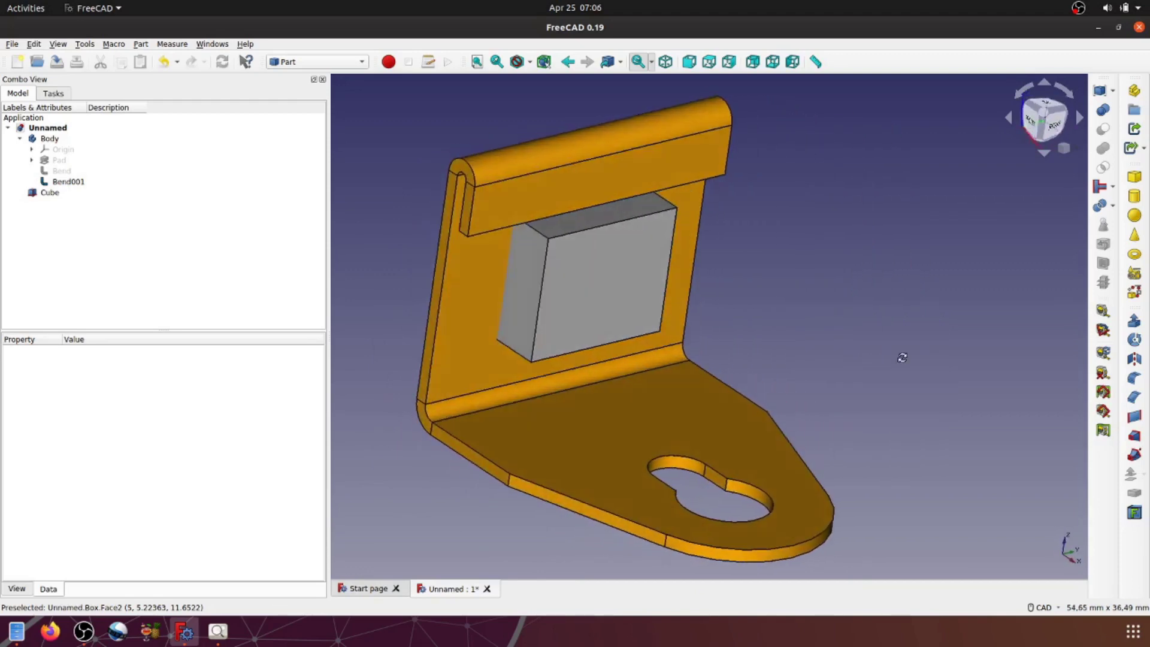
left_click(537, 228)
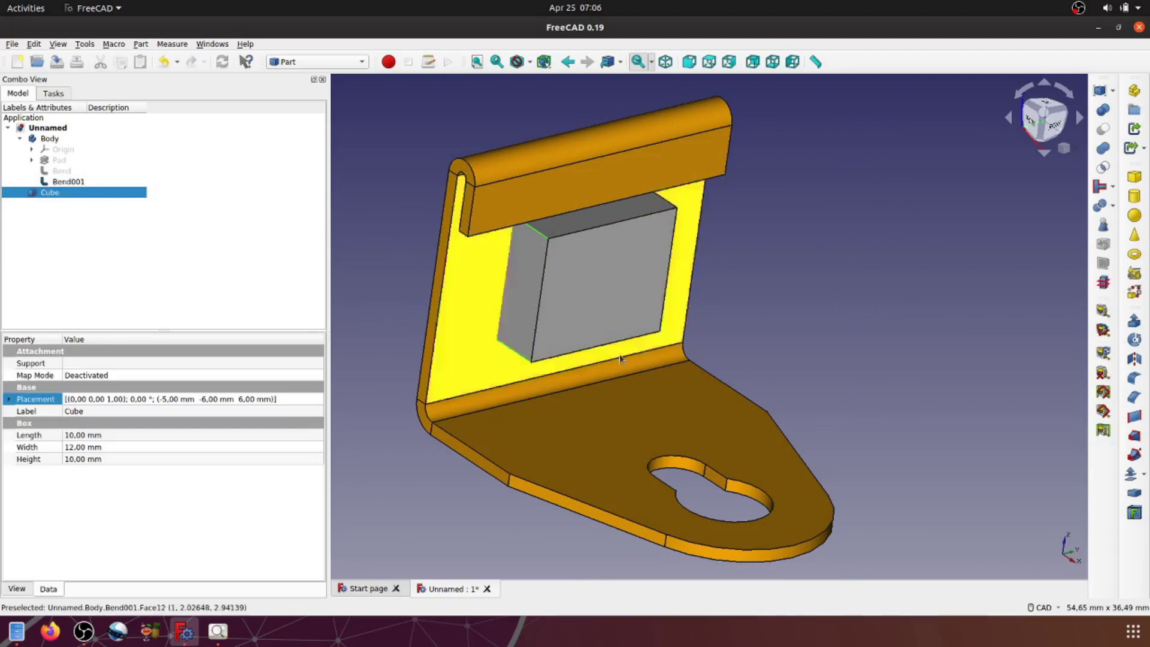
mouse_move(530, 377)
middle_mouse_down()
mouse_move(727, 361)
mouse_move(605, 328)
middle_mouse_up()
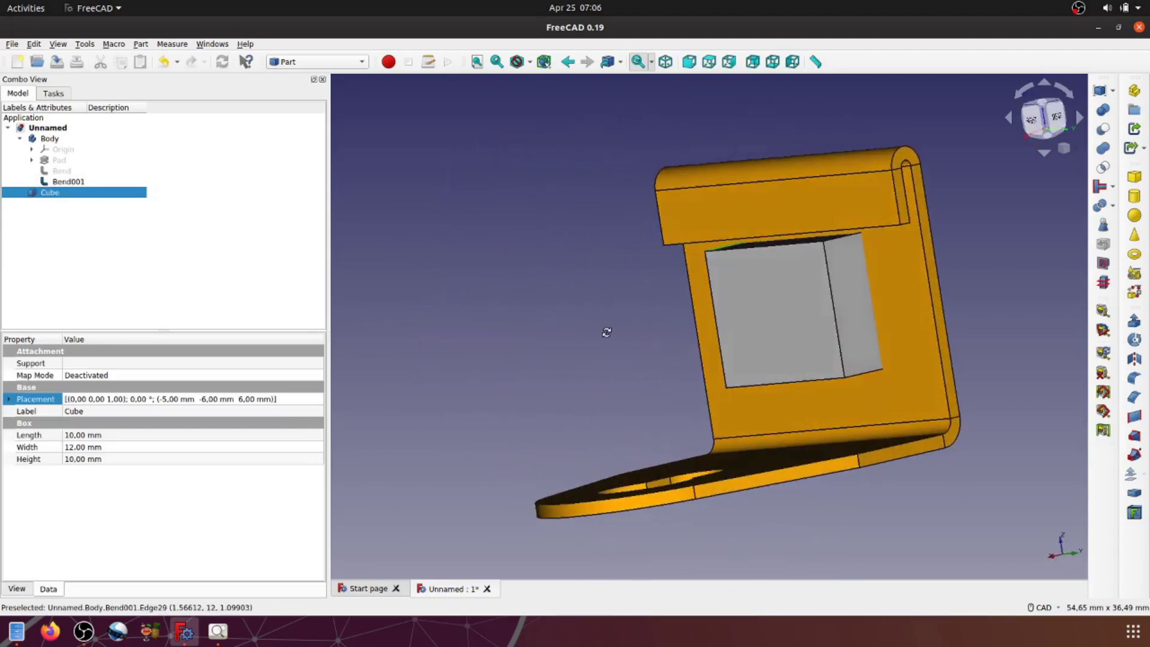
left_click(863, 375, "ctrl")
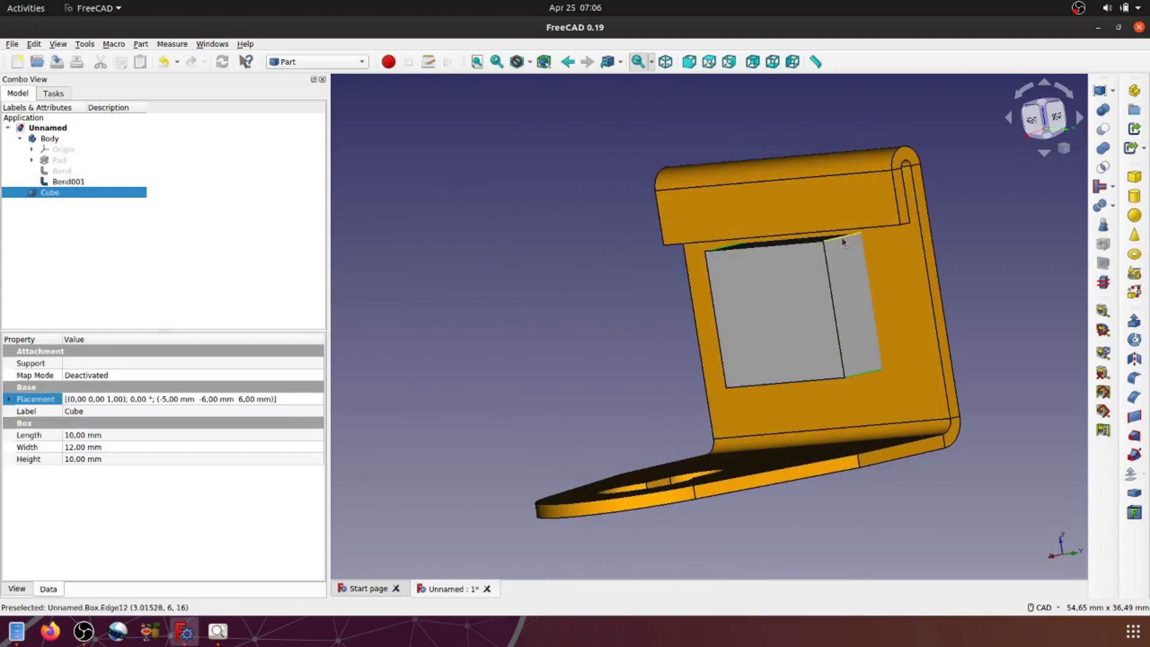
middle_click_drag(843, 241, 795, 352)
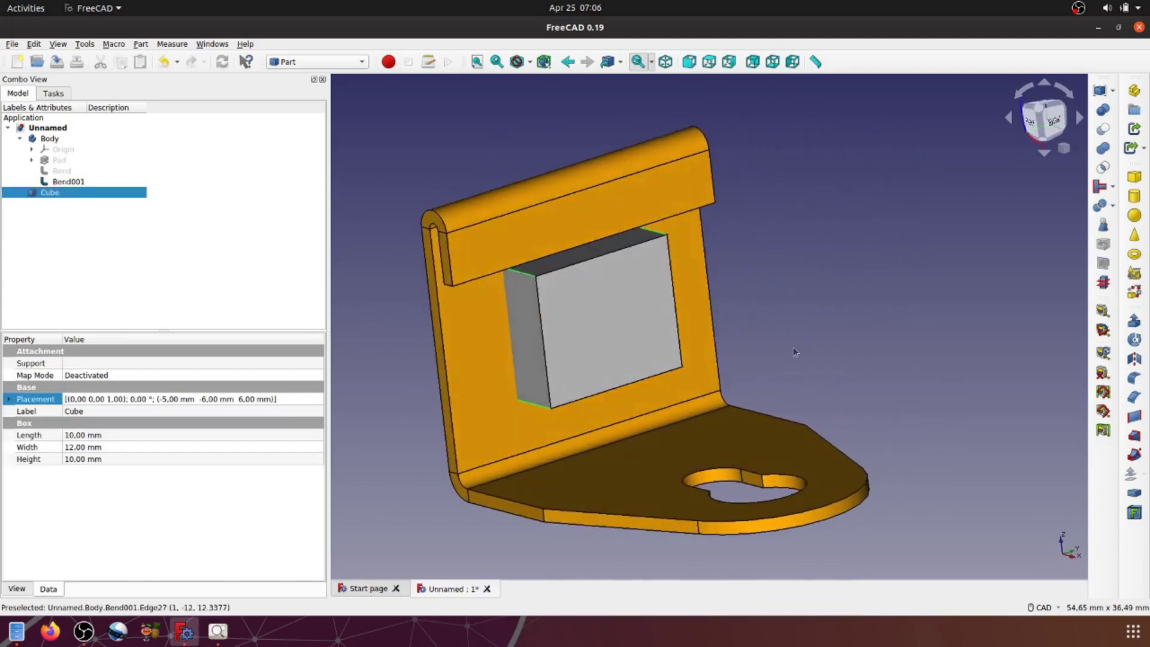
Fillet cube edges Edge9–Edge12 with a 2 mm radius and inspect the rounded block
left_click(1133, 378)
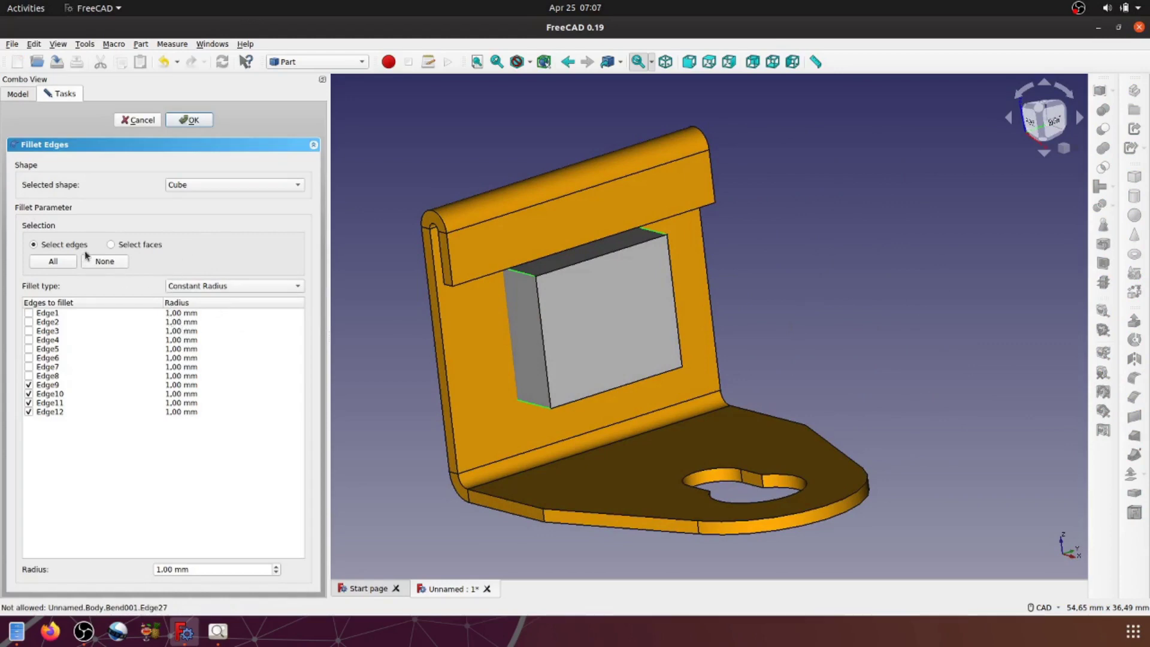
left_click(172, 569)
double_click(172, 569)
type("2")
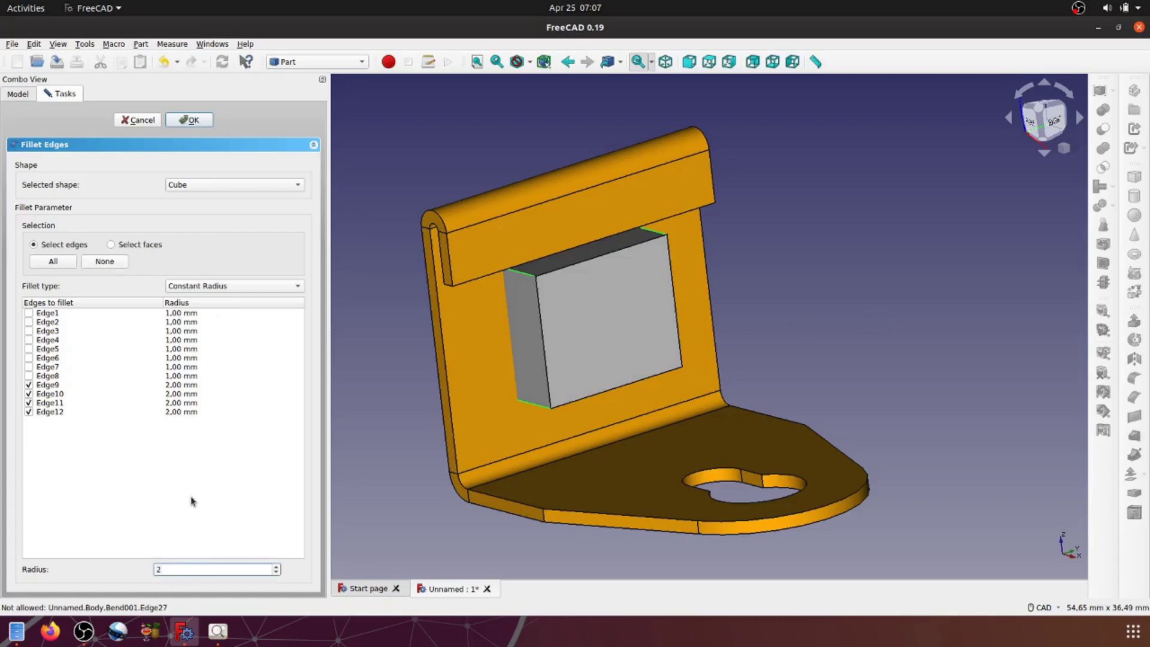
left_click(206, 122)
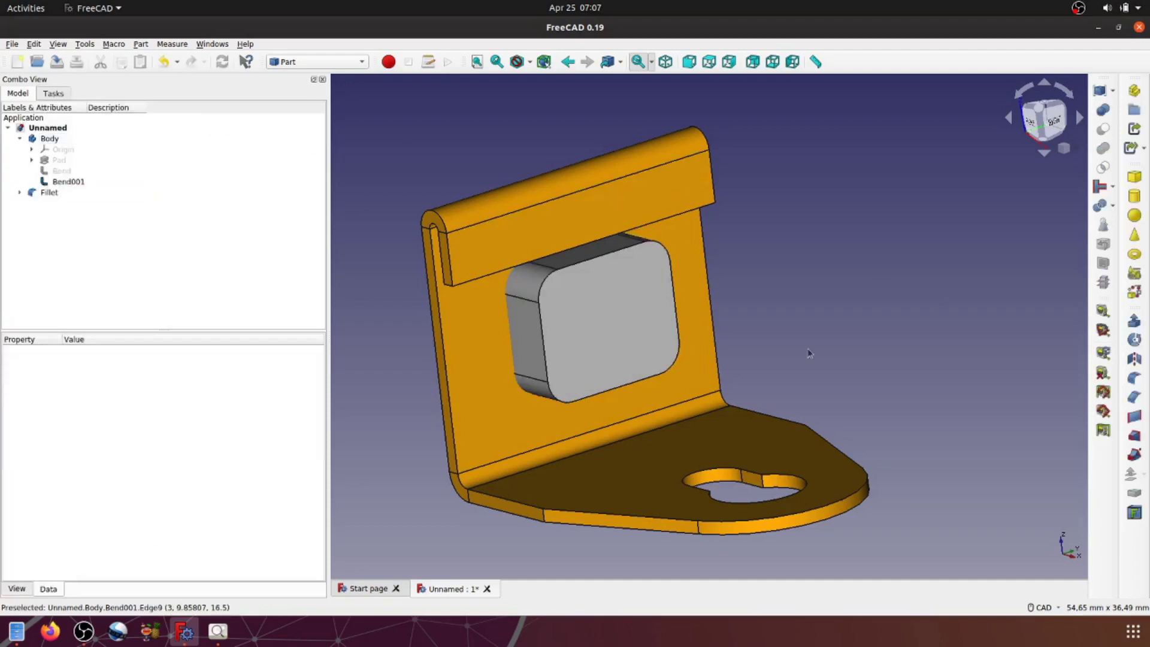
mouse_move(808, 353)
middle_mouse_down()
mouse_move(700, 341)
mouse_move(864, 336)
mouse_move(762, 312)
middle_mouse_up()
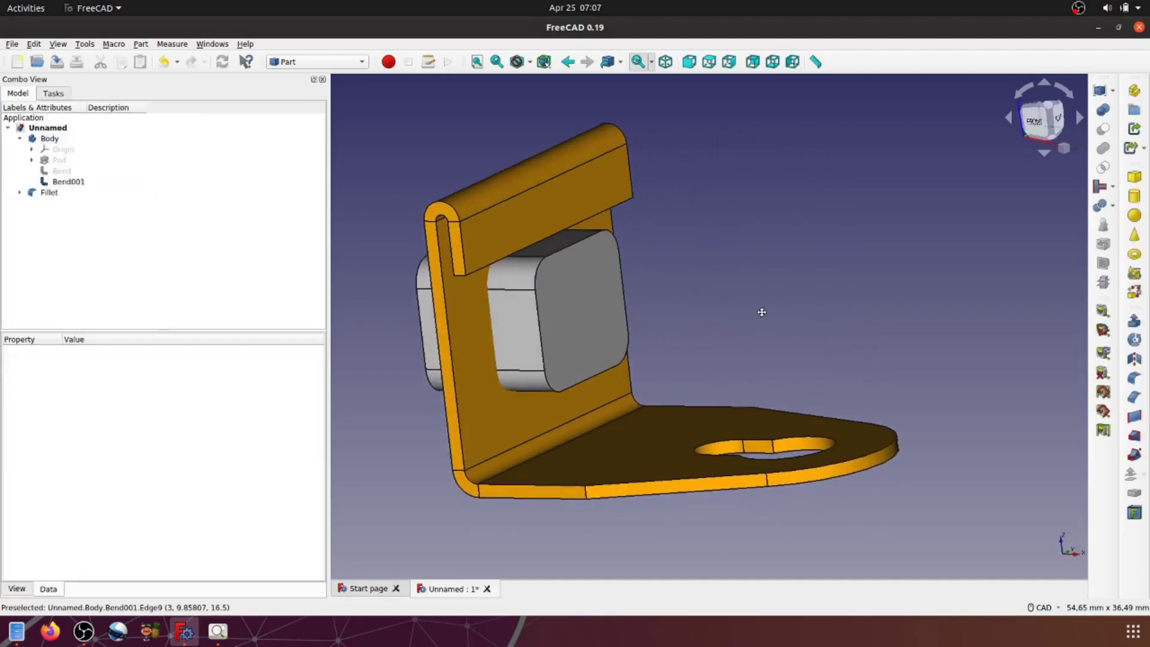
scroll(761, 312, "down", 1)
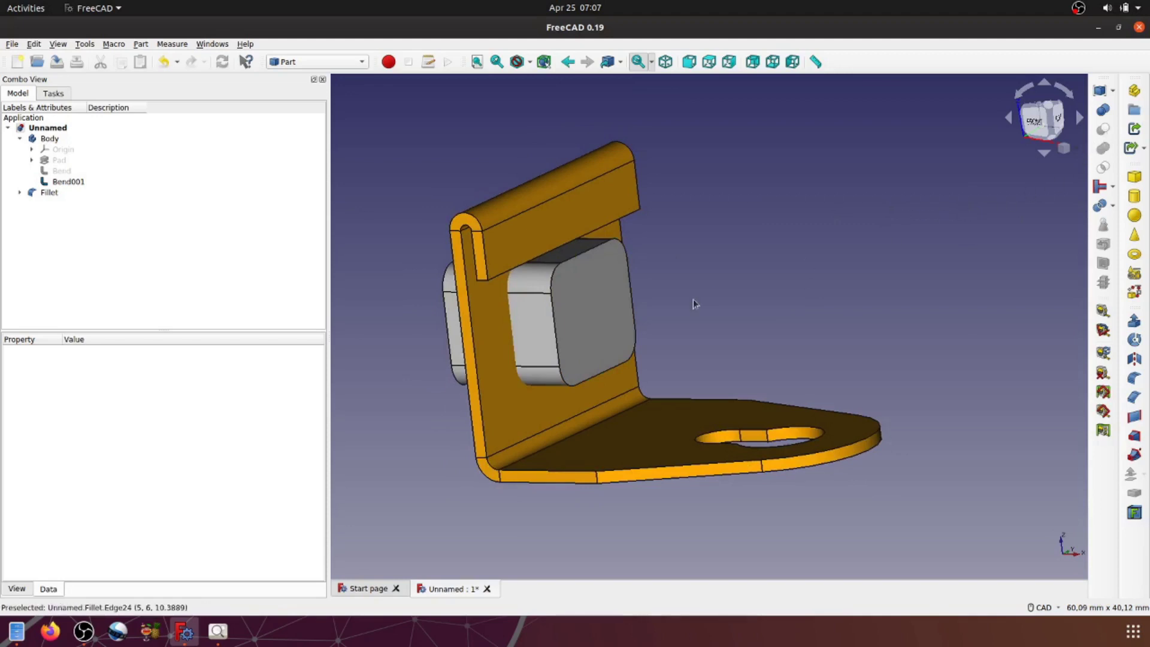
Boolean Cut the Fillet block from the bracket Body
left_click(51, 140)
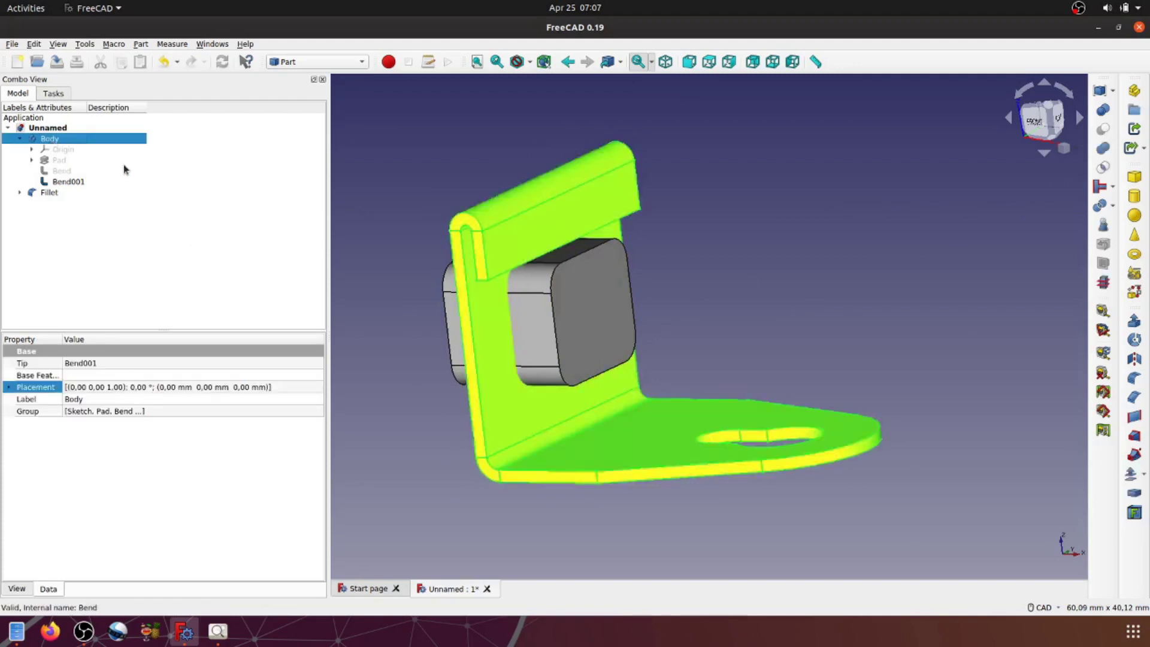
left_click(51, 192, "ctrl")
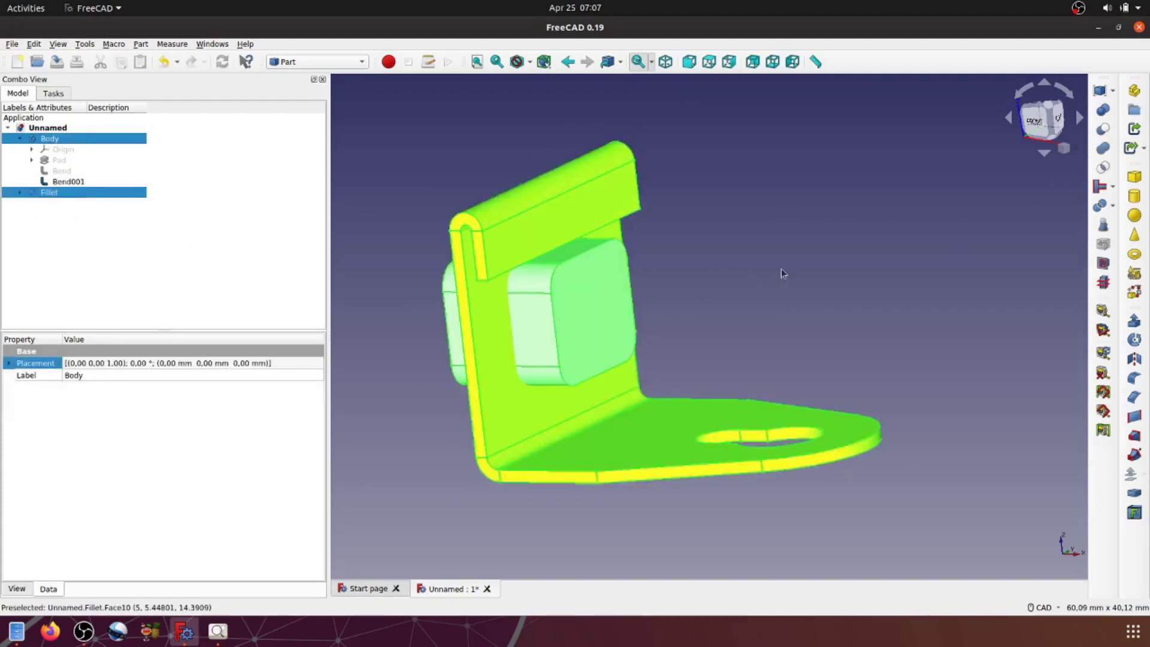
left_click(1103, 130)
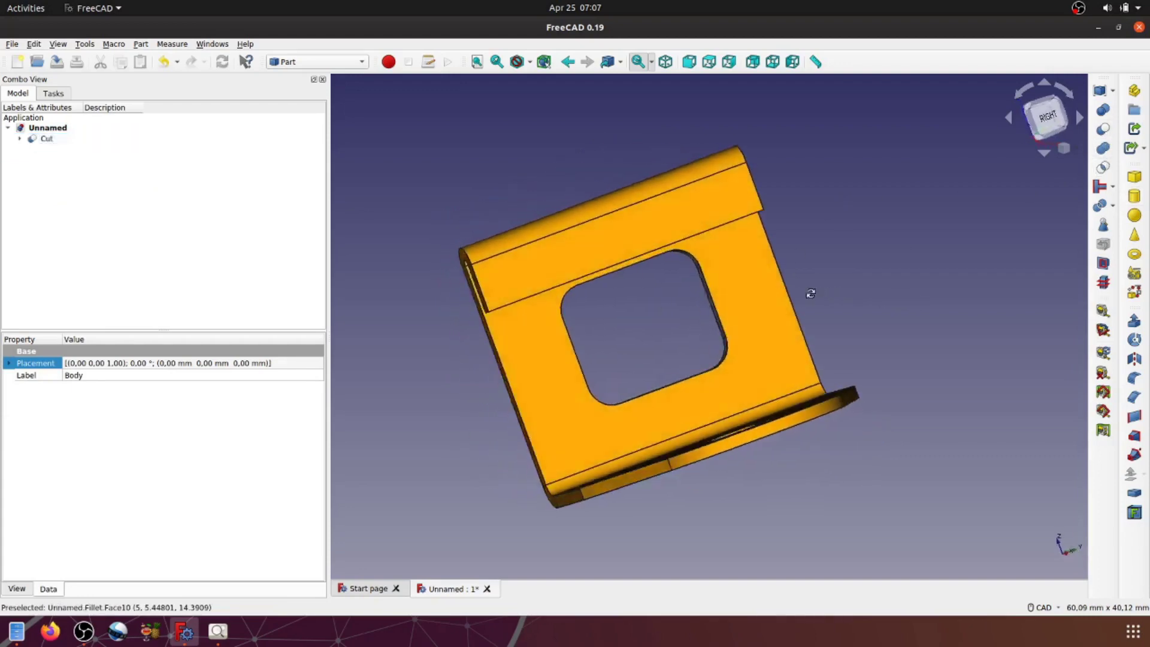